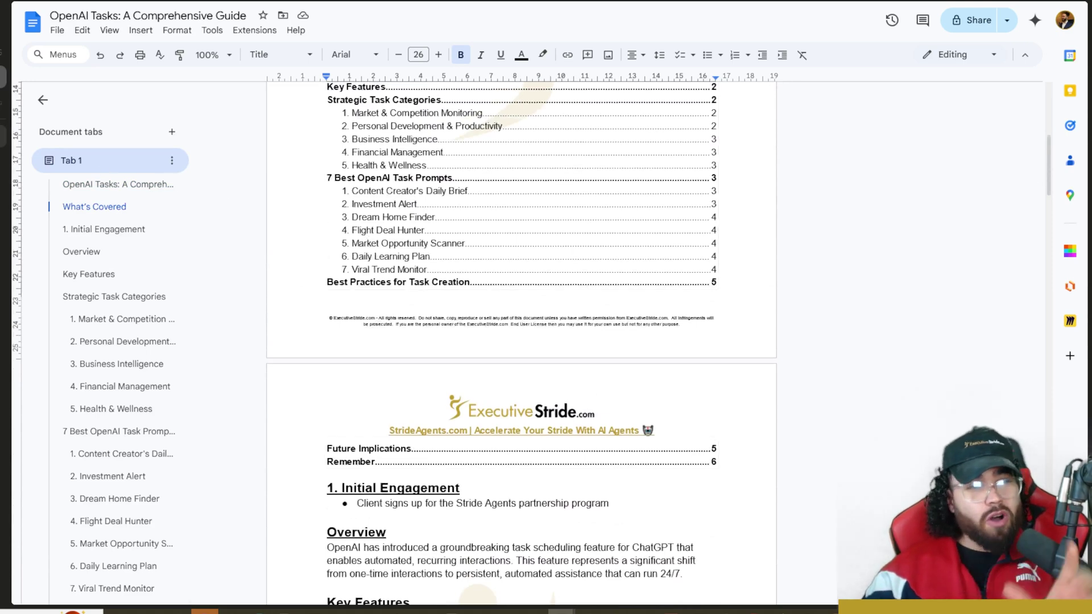
Open the Scheduled tasks in ChatGPT help article and highlight which plans get the beta.
mouse_move(4, 103)
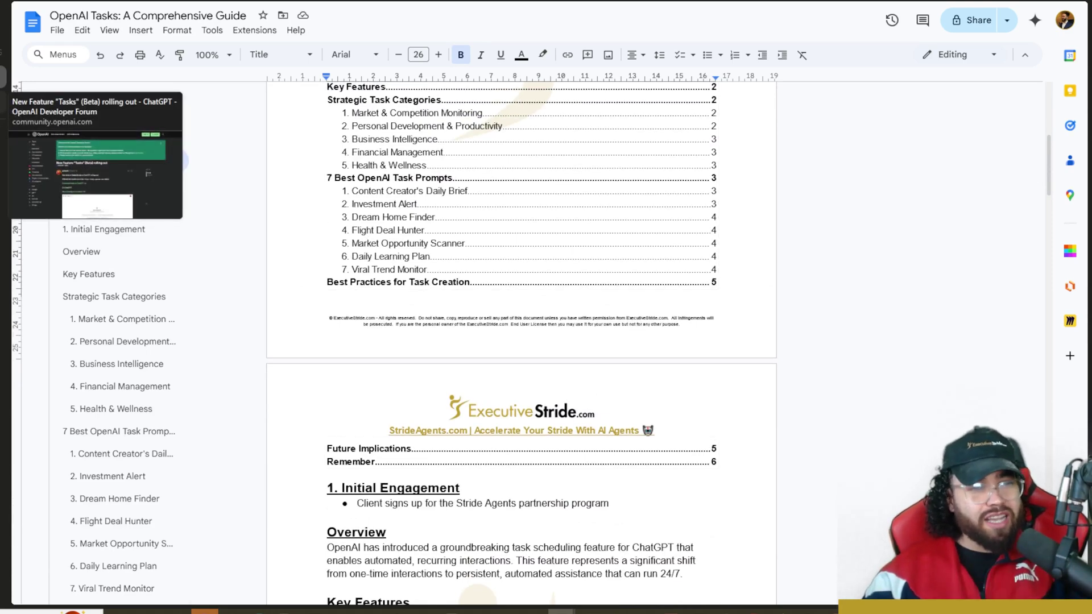
left_click(3, 102)
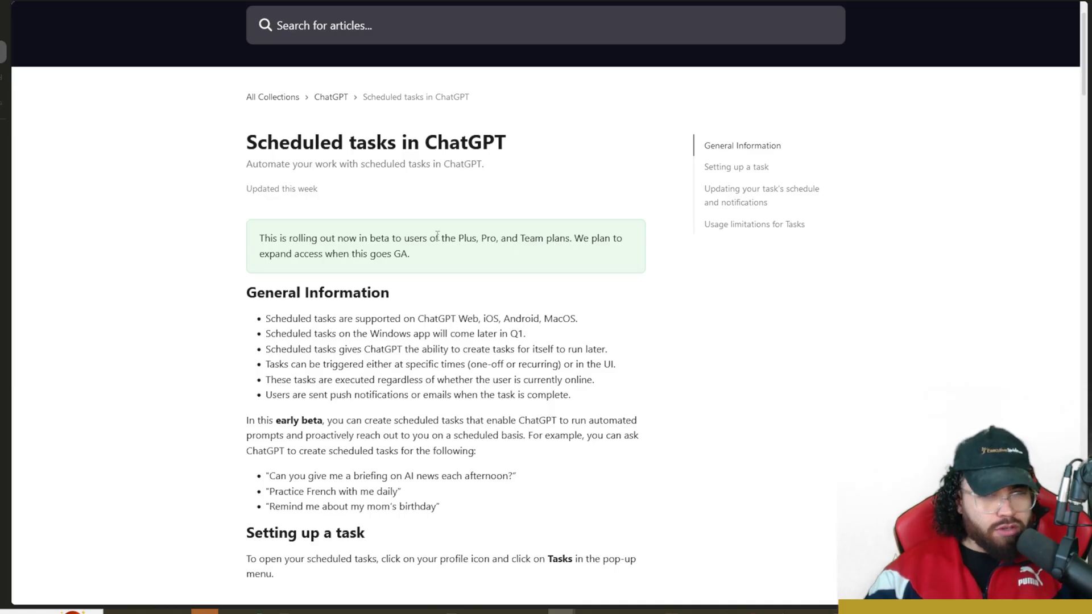
left_click_drag(462, 245, 511, 239)
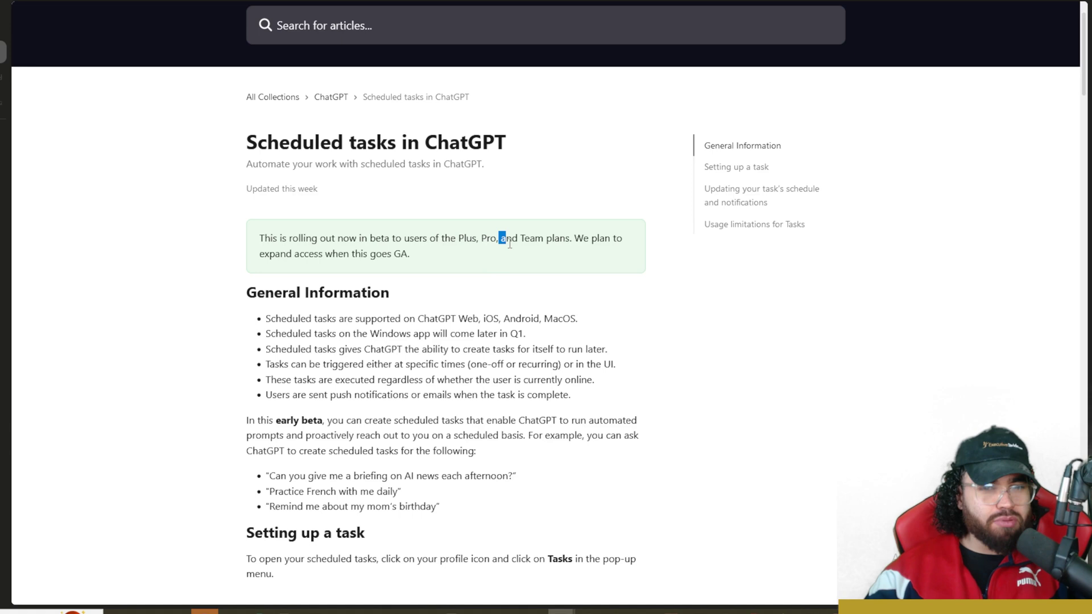
left_click(532, 239)
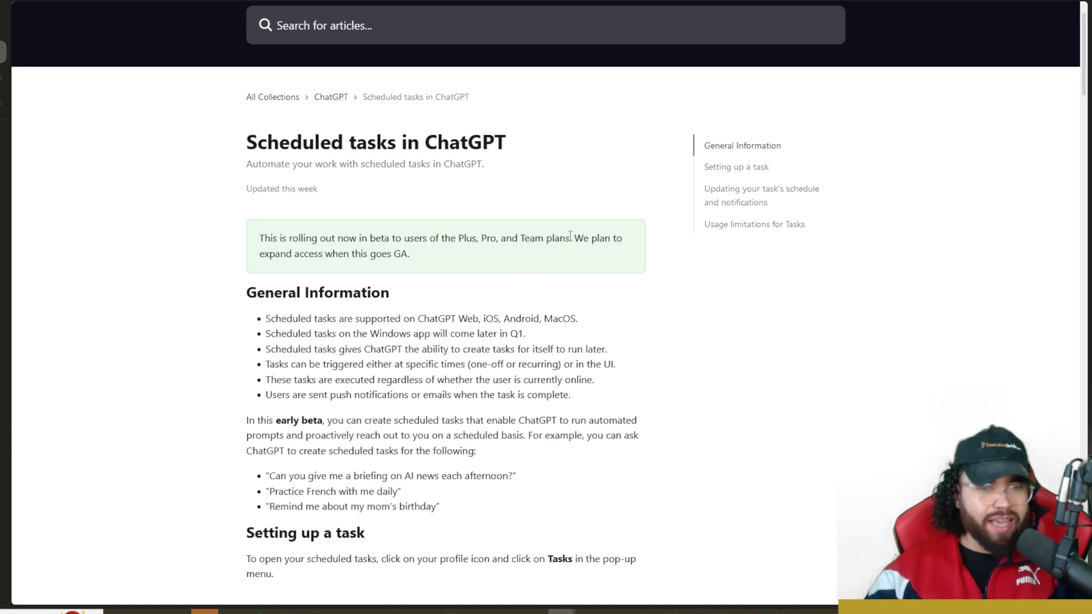
Set the new chat's model to GPT-4o with scheduled tasks and turn on web search.
mouse_move(3, 102)
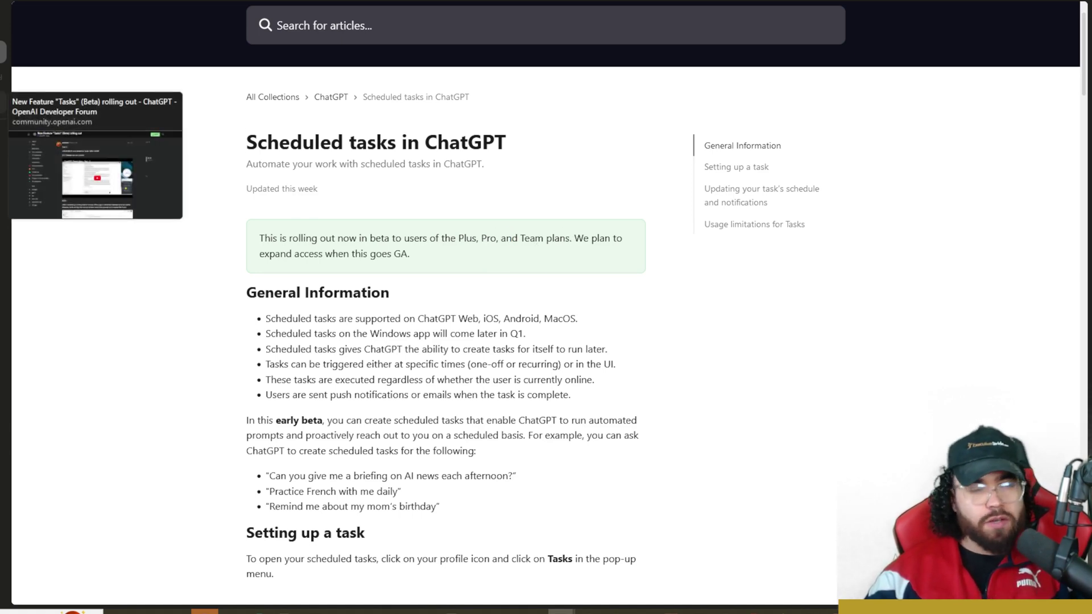
left_click(3, 25)
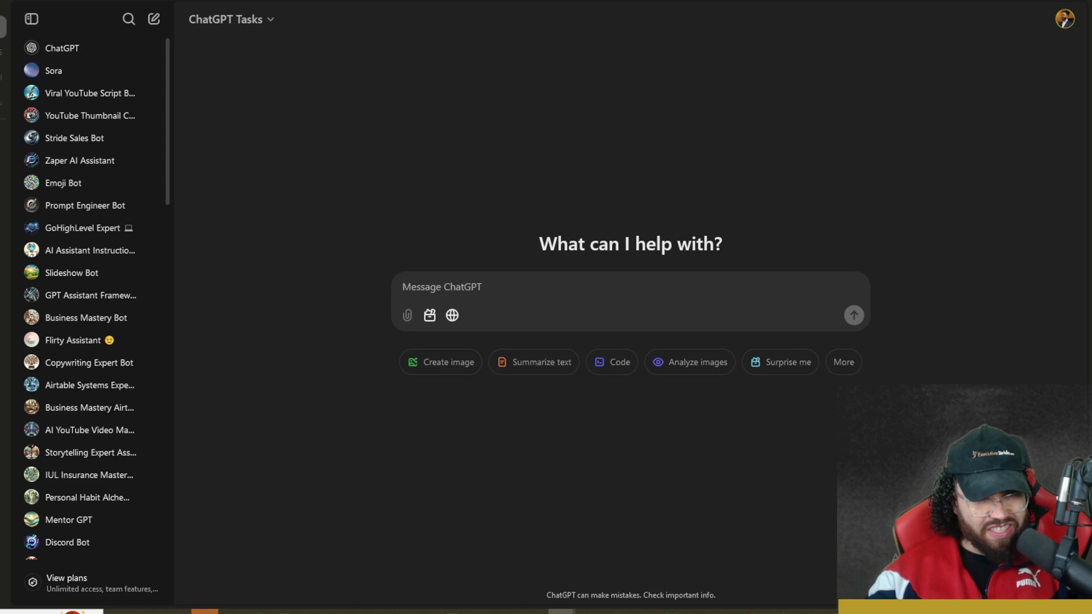
left_click(267, 20)
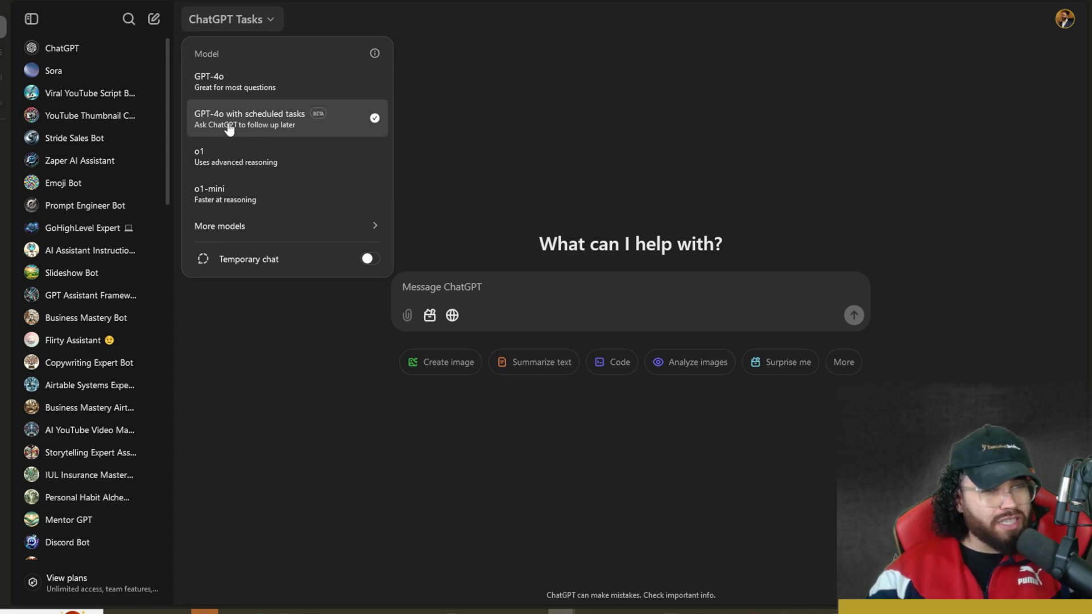
left_click(334, 139)
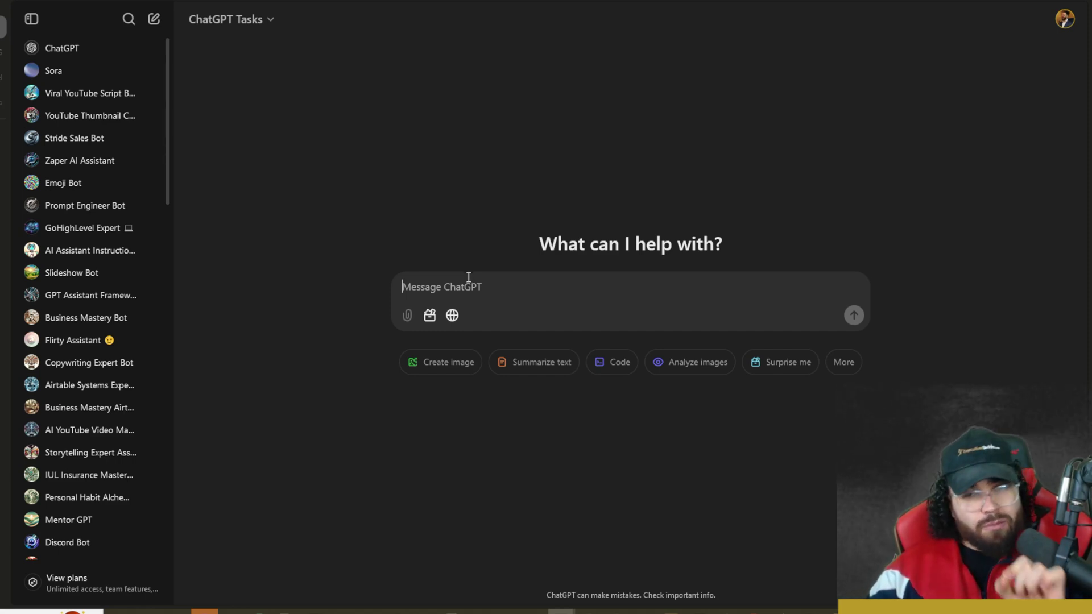
left_click(452, 315)
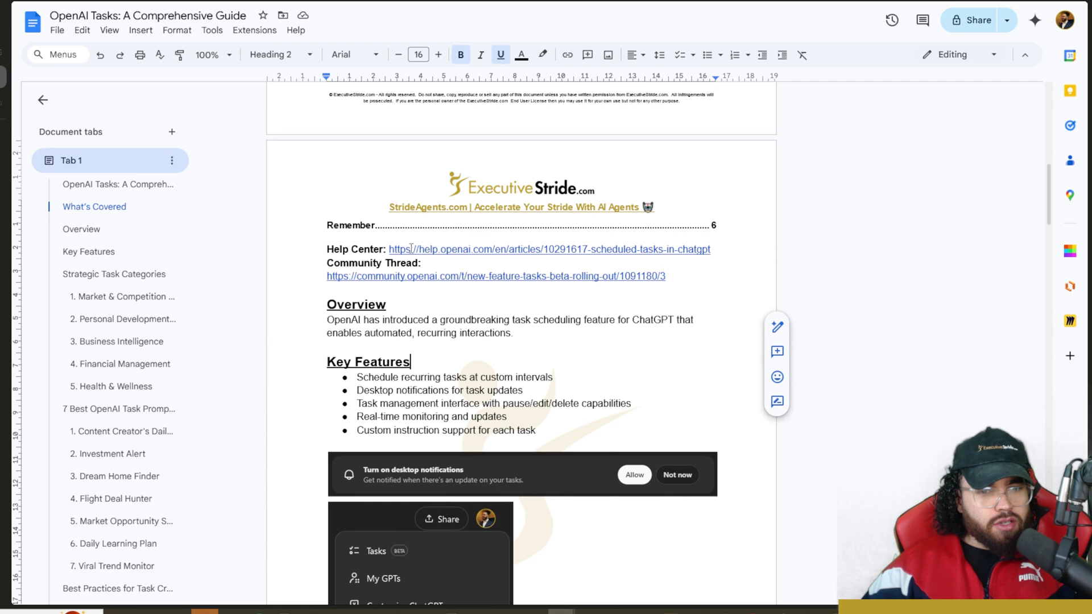
Open the guide's Help Center link and highlight the supported platforms and task-running bullets.
left_click(412, 248)
left_click(417, 249)
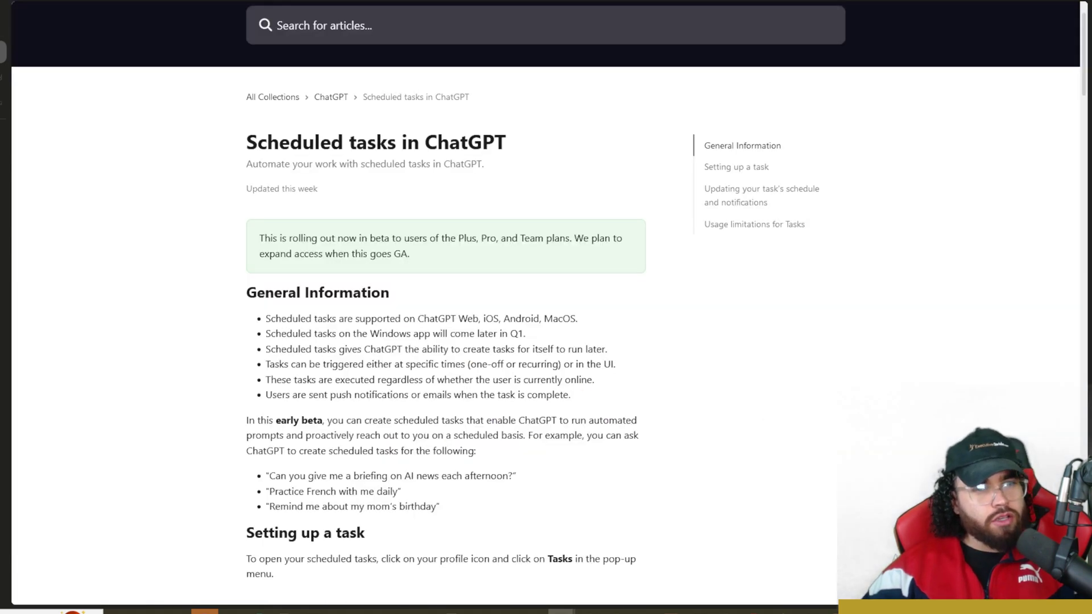
scroll(256, 185, "down", 3)
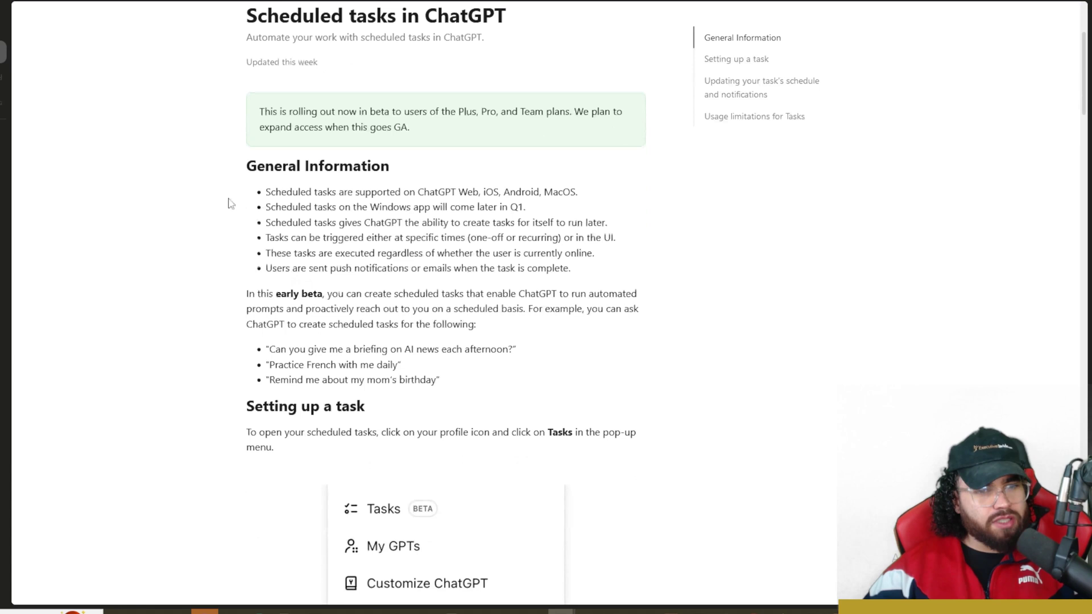
left_click_drag(247, 165, 422, 176)
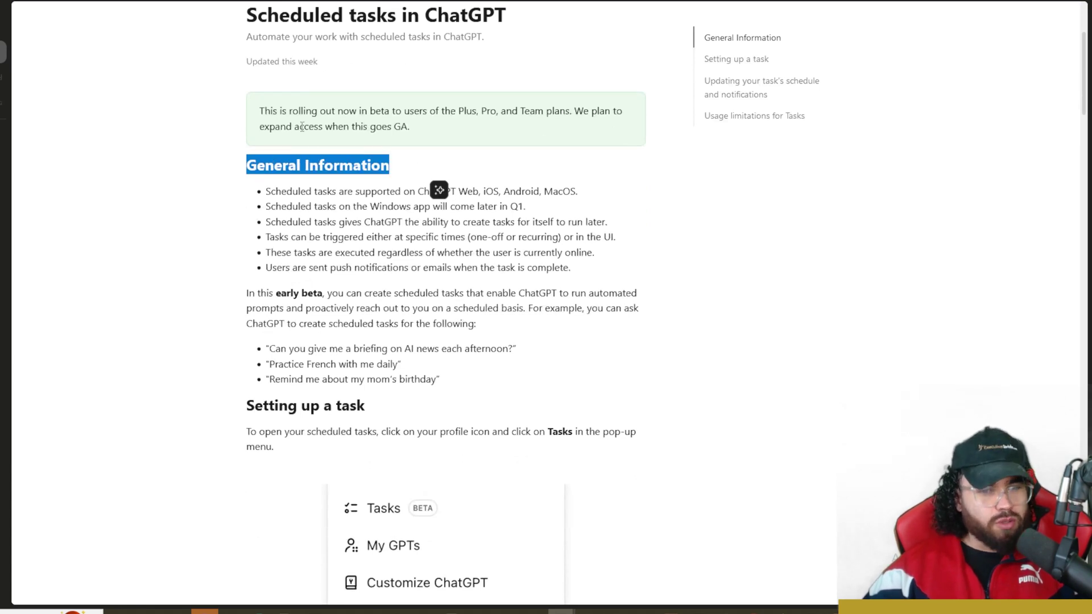
left_click(301, 165)
left_click_drag(357, 191, 584, 193)
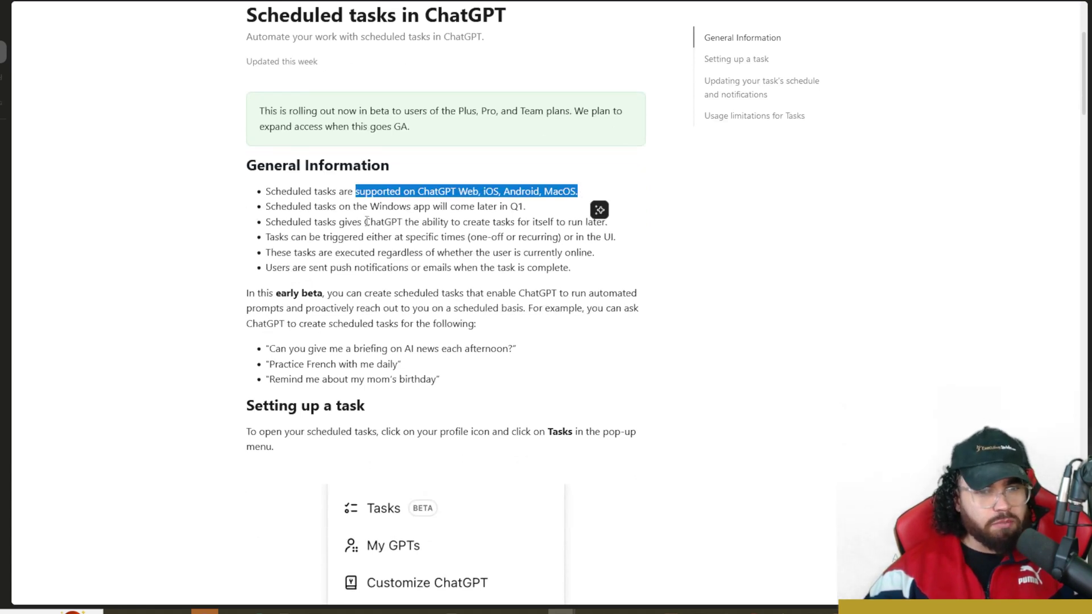
left_click_drag(317, 222, 537, 230)
Read on through the article's notifications and usage limits sections.
scroll(335, 149, "down", 6)
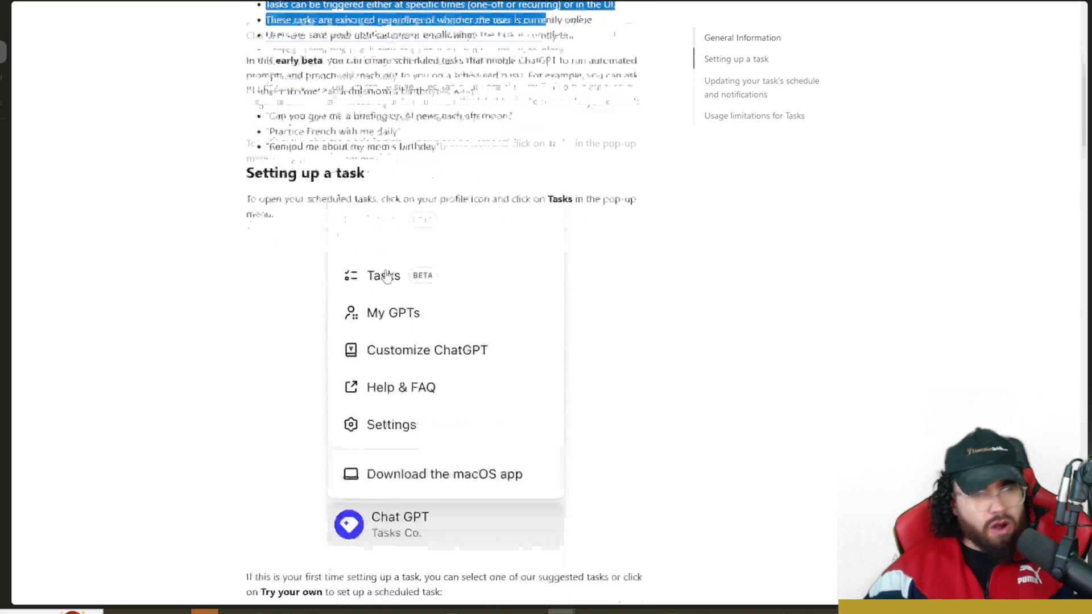
scroll(360, 275, "down", 10)
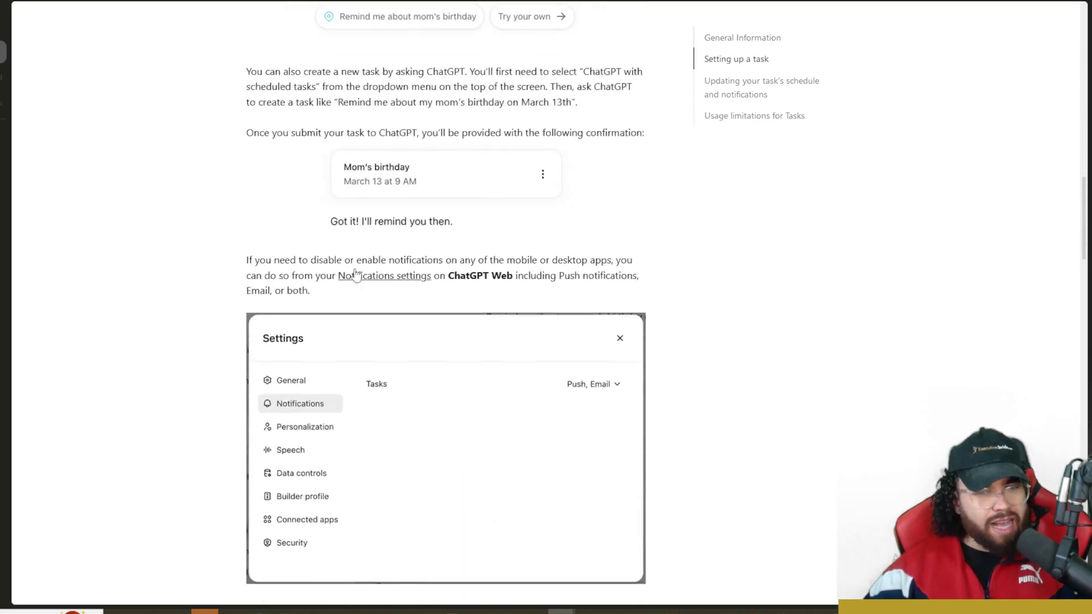
scroll(427, 251, "down", 3)
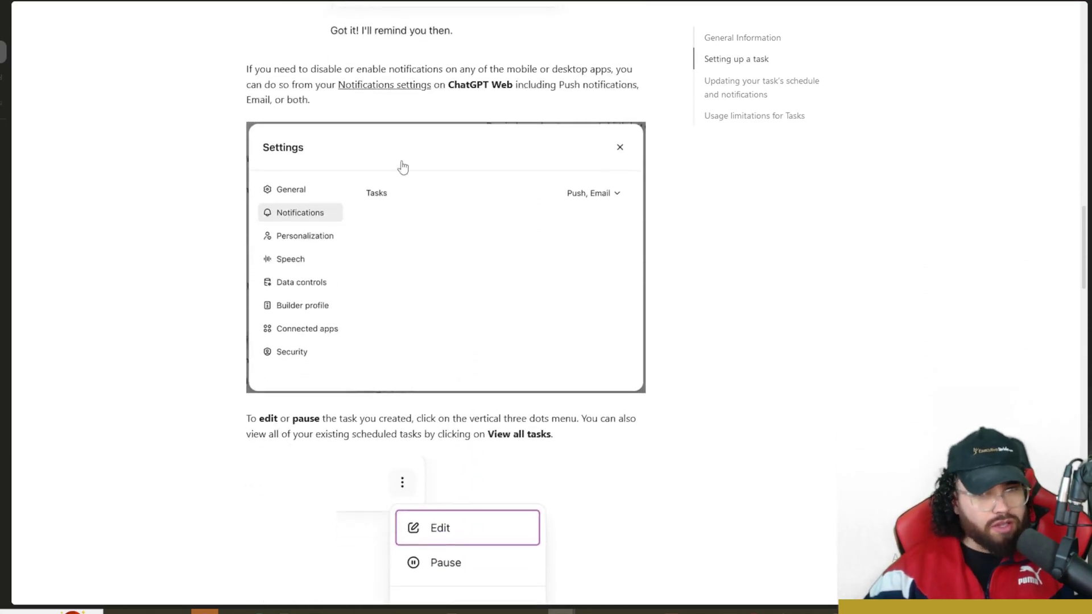
scroll(428, 317, "down", 11)
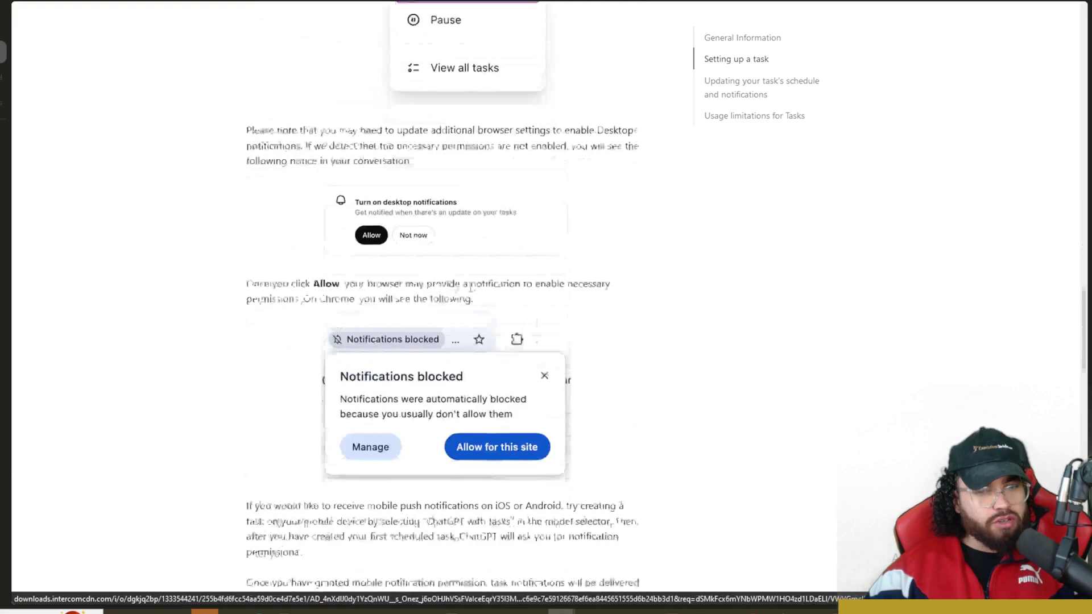
scroll(398, 286, "down", 16)
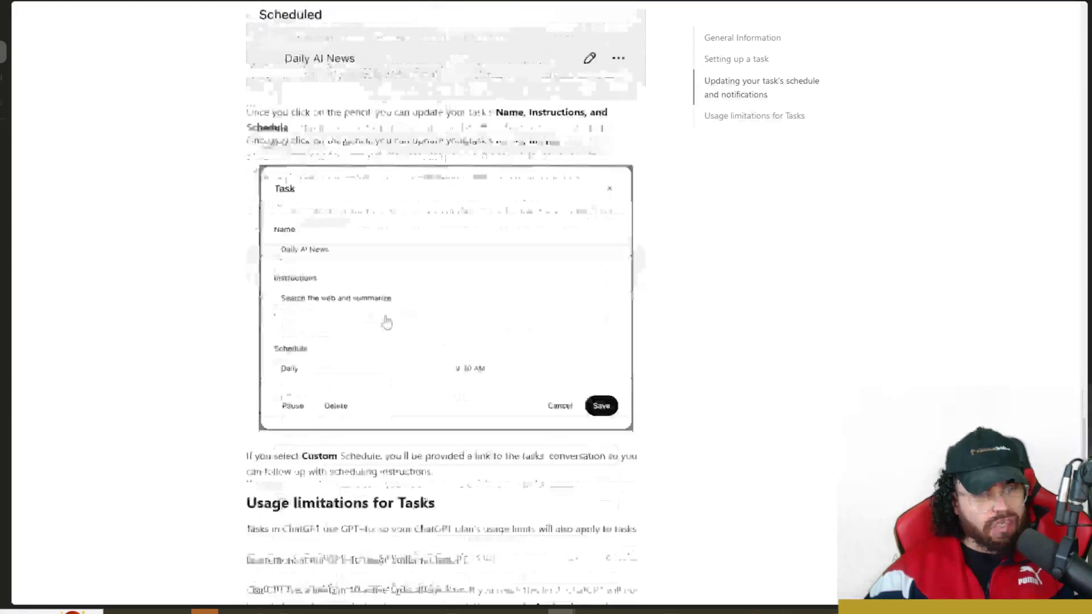
scroll(463, 300, "down", 6)
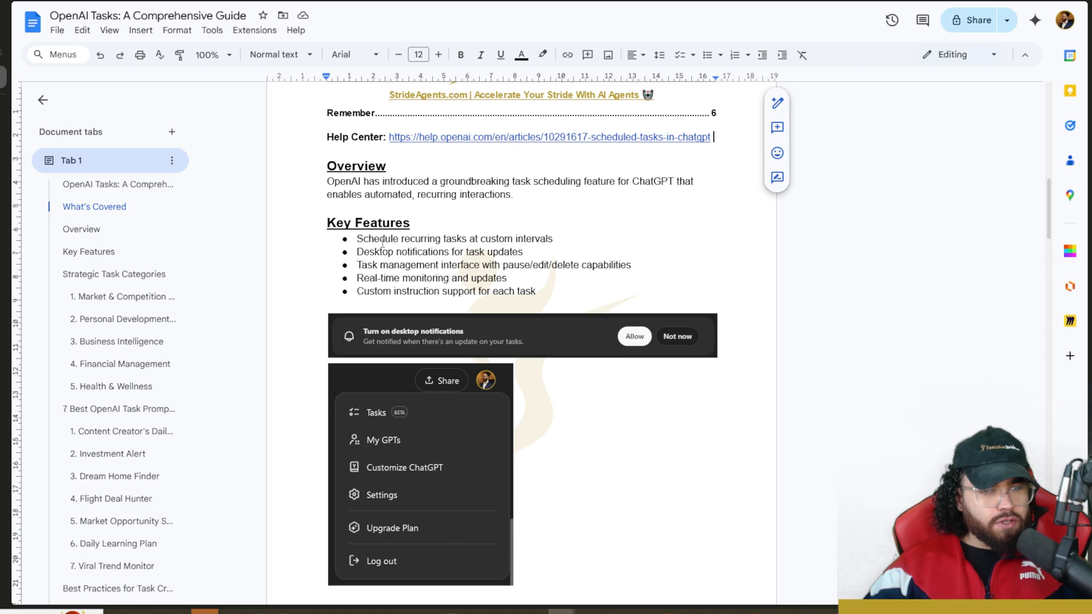
Highlight the recurring tasks, notifications, task management, monitoring and custom instruction feature bullets.
left_click_drag(379, 241, 504, 243)
left_click_drag(374, 252, 500, 253)
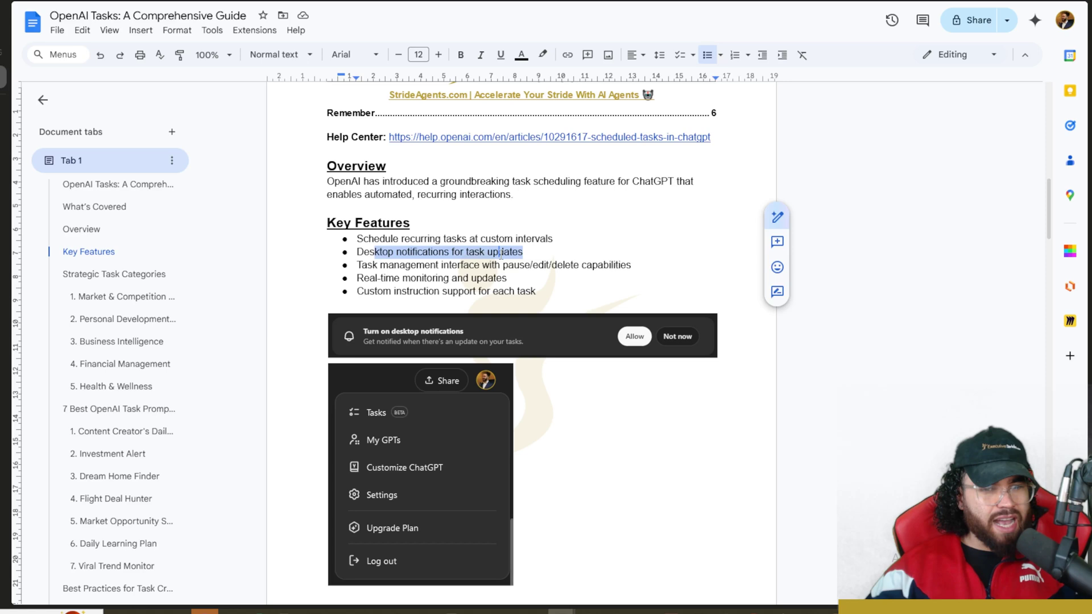
left_click_drag(373, 264, 593, 266)
left_click_drag(406, 284, 537, 291)
left_click(381, 279)
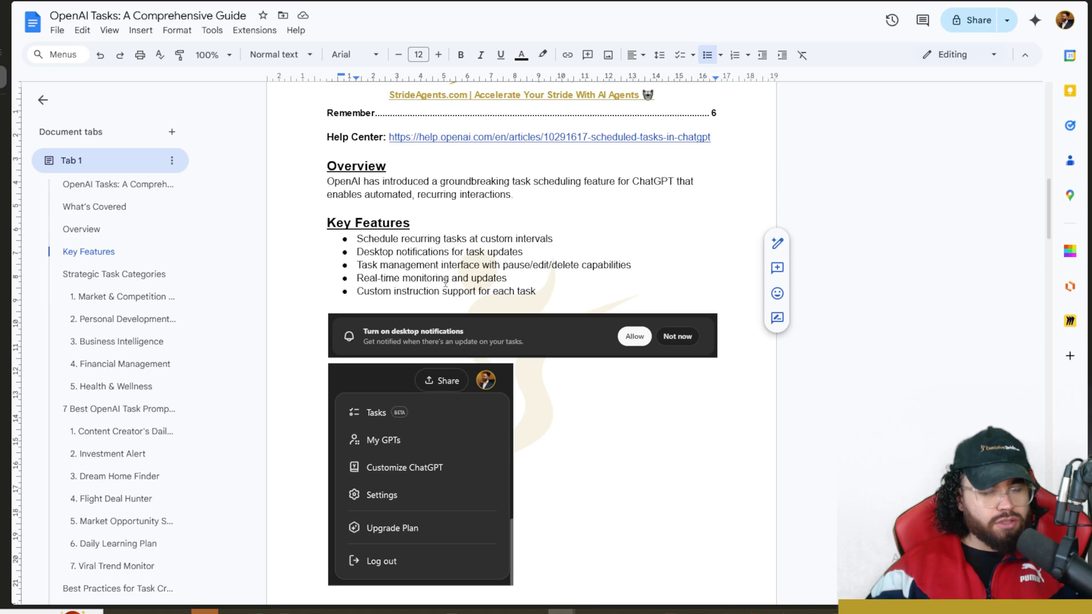
left_click_drag(407, 292, 538, 292)
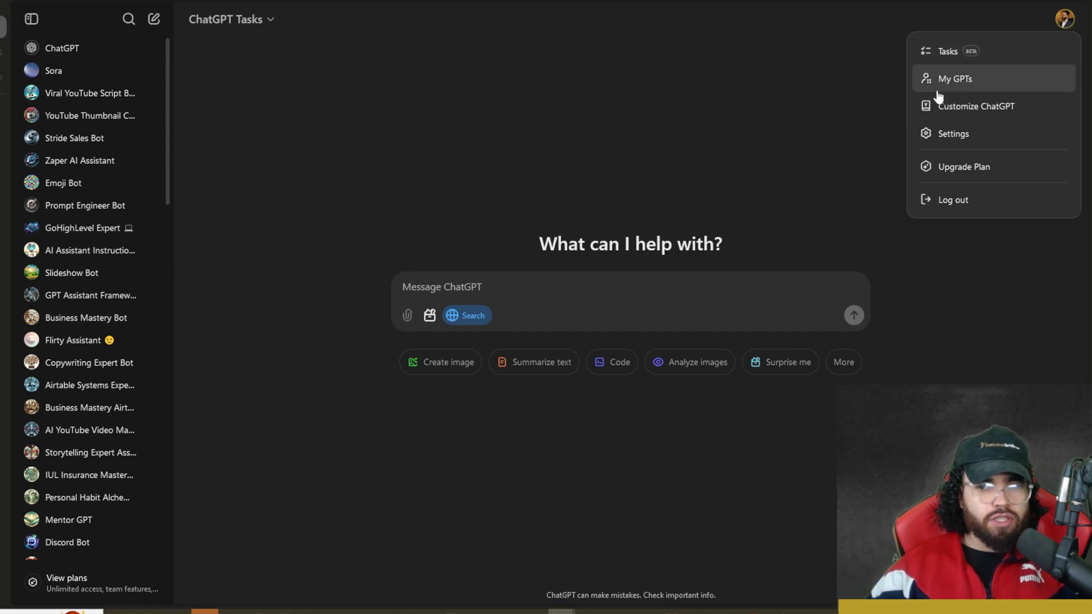
Set Tasks notifications to Push and Email, then check the 'Low-saturation AI ideas trending' email.
left_click(949, 135)
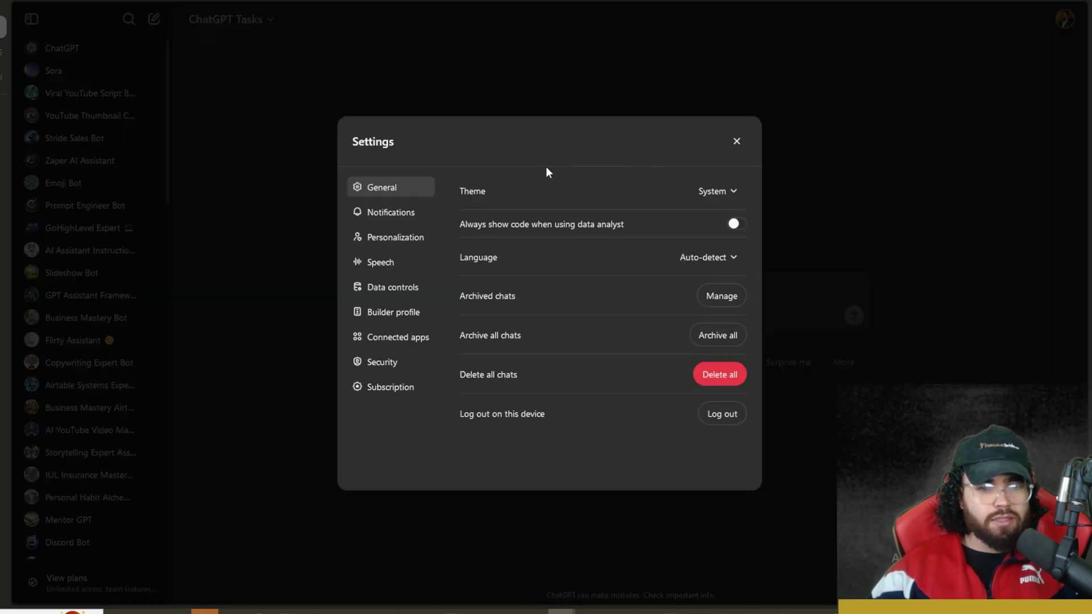
key("Down")
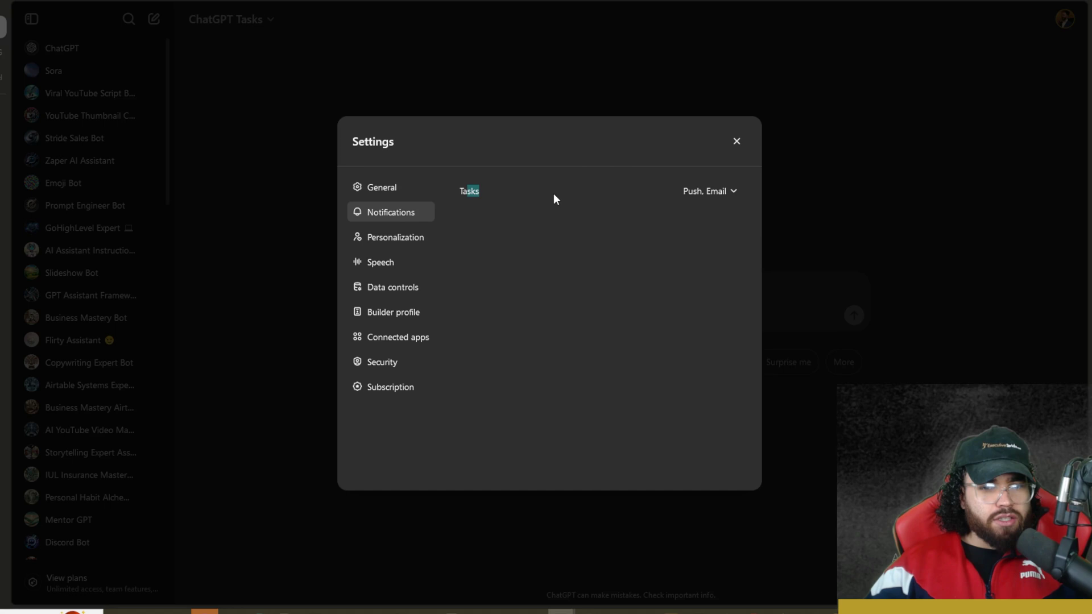
left_click(711, 191)
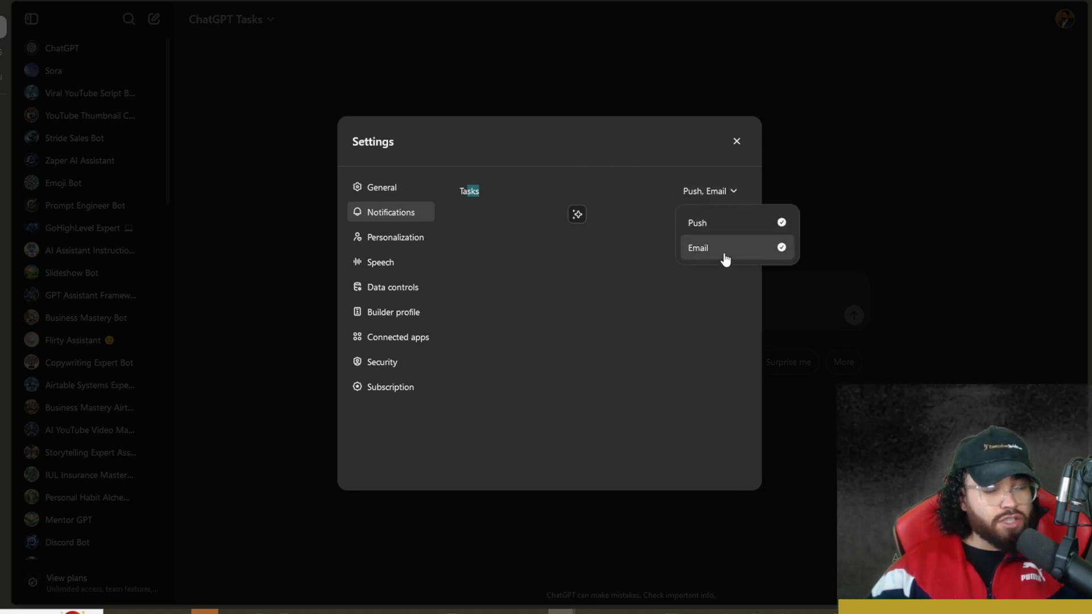
left_click(633, 166)
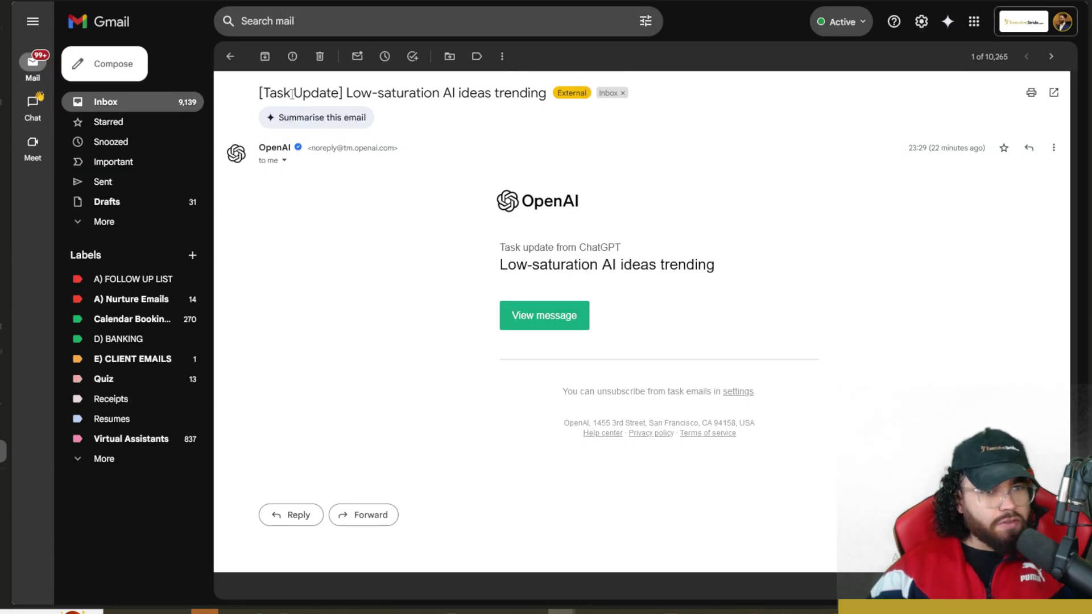
left_click_drag(277, 93, 470, 93)
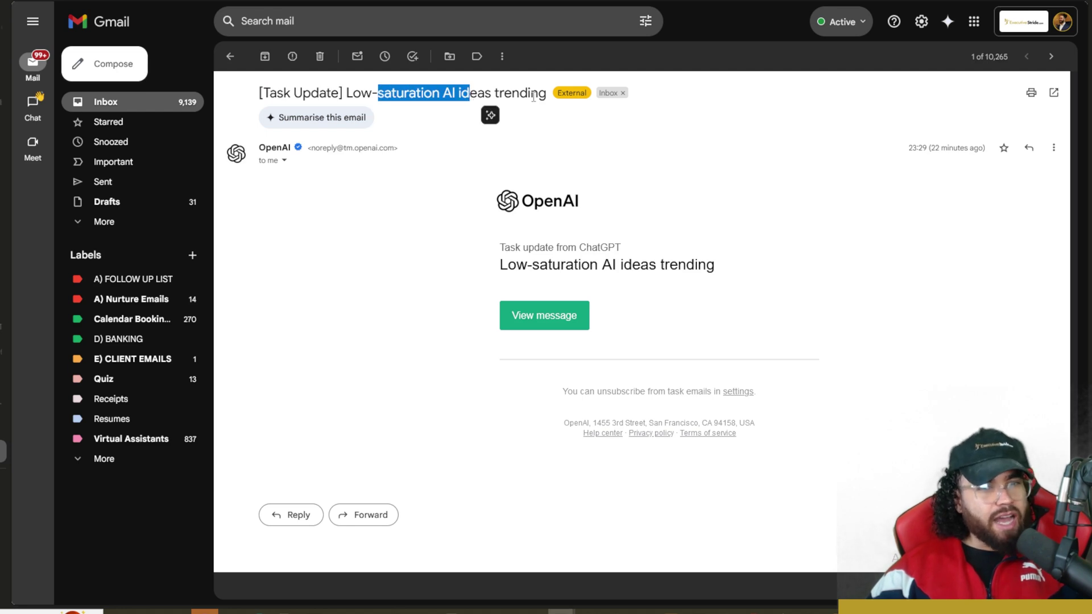
Open Customize ChatGPT and look over the traits and what-to-call-you questions.
key("alt+Tab")
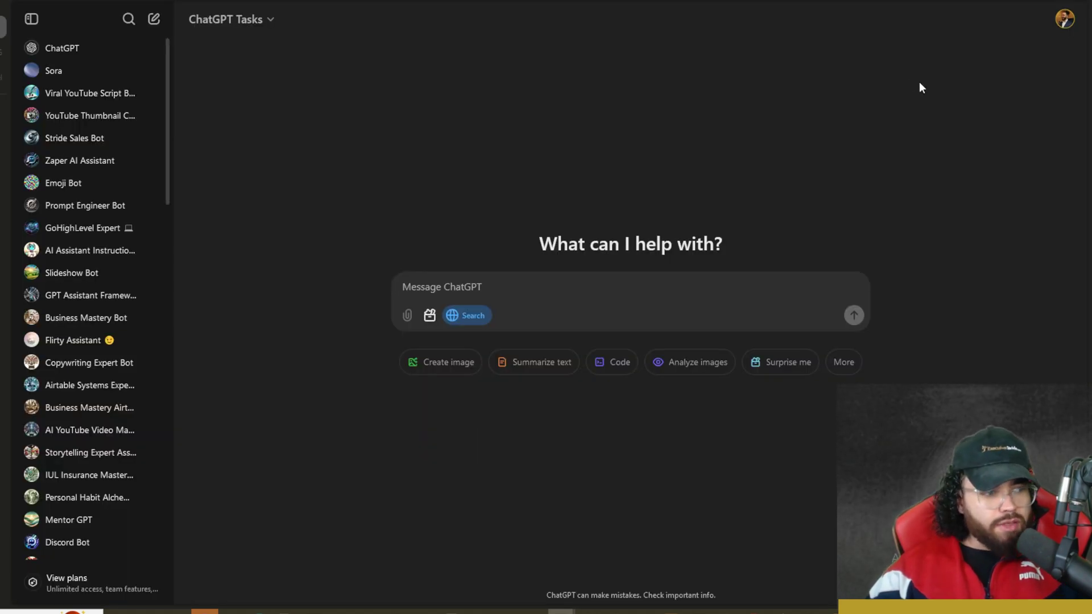
left_click(1063, 22)
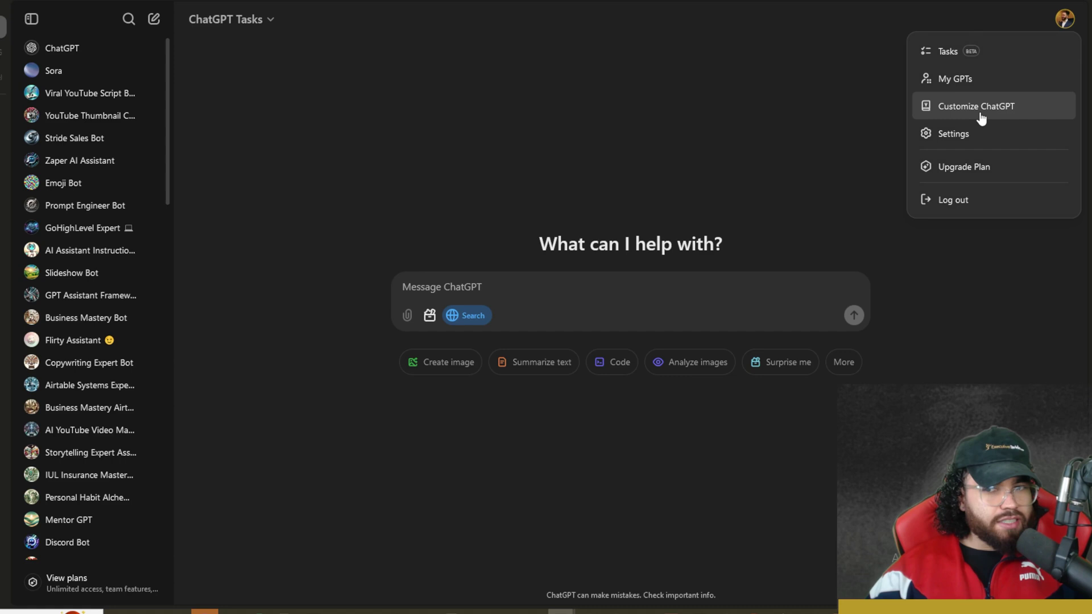
left_click(987, 108)
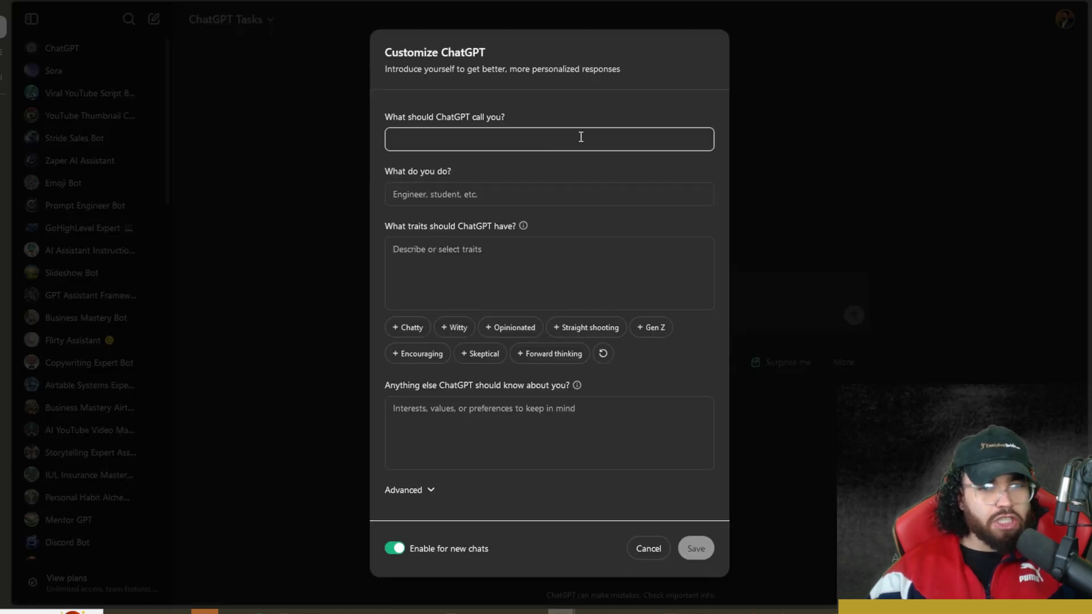
left_click(417, 104)
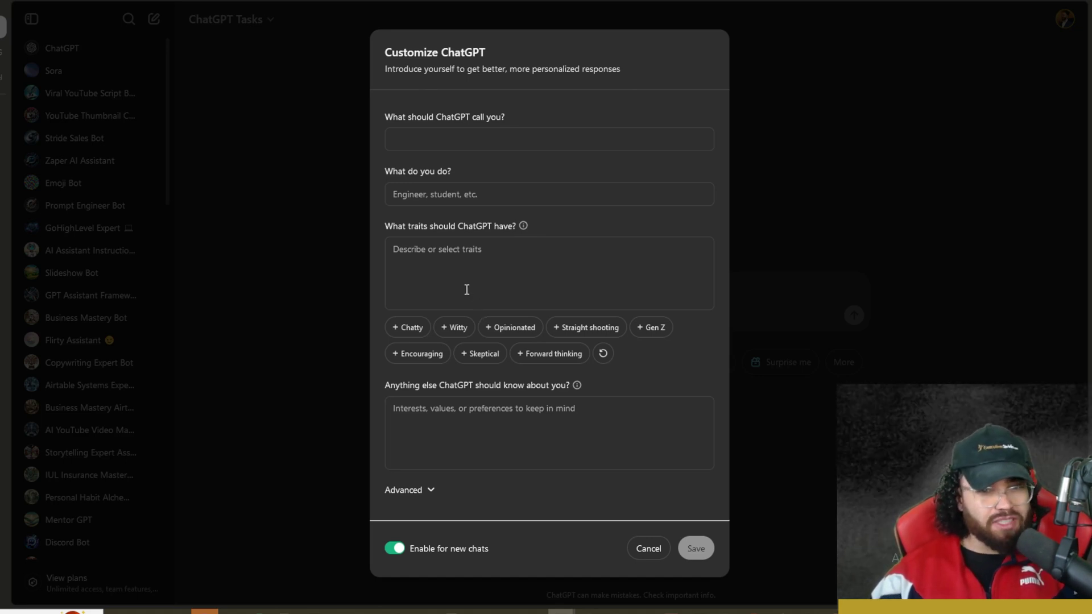
left_click_drag(393, 226, 440, 230)
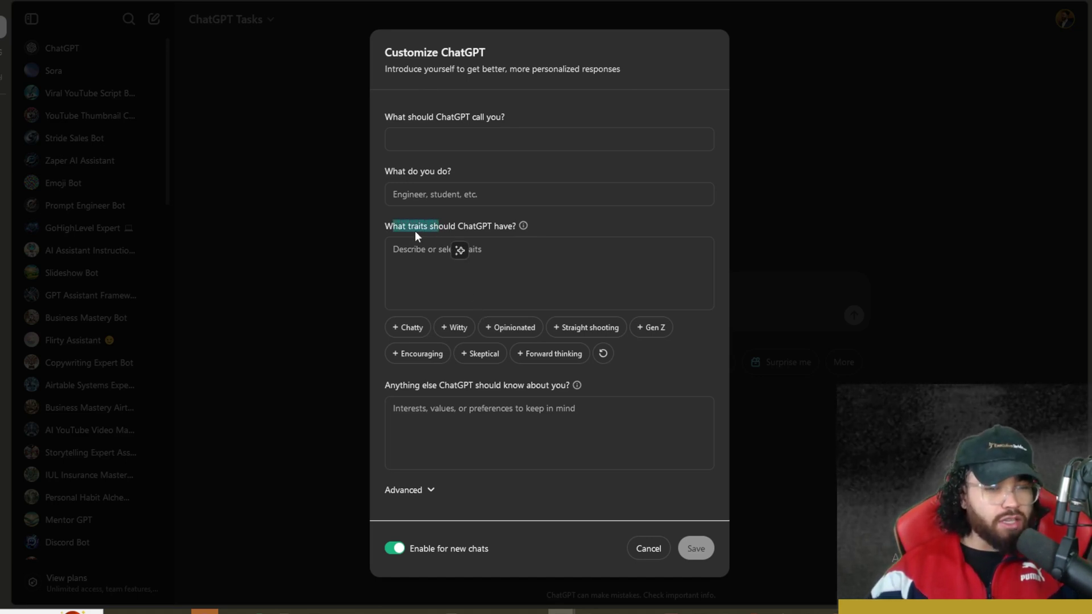
left_click(512, 228)
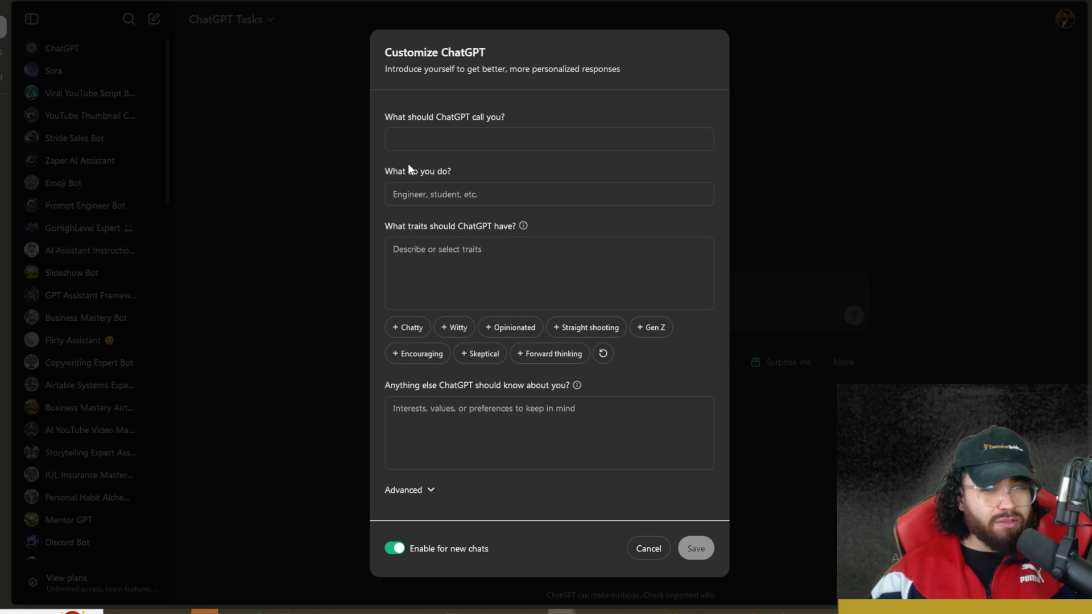
left_click_drag(402, 117, 440, 127)
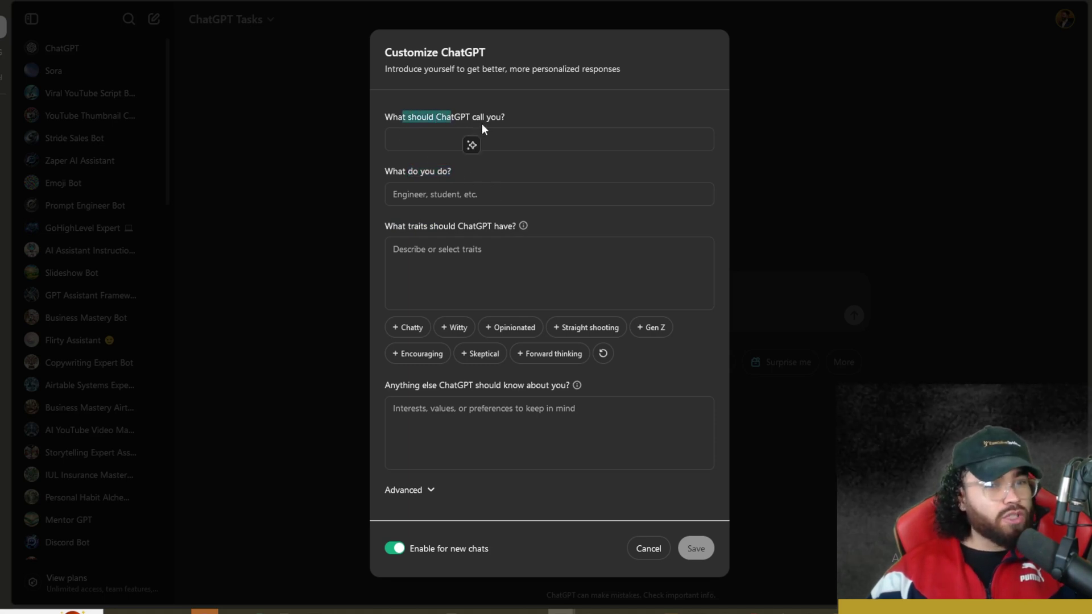
left_click(497, 137)
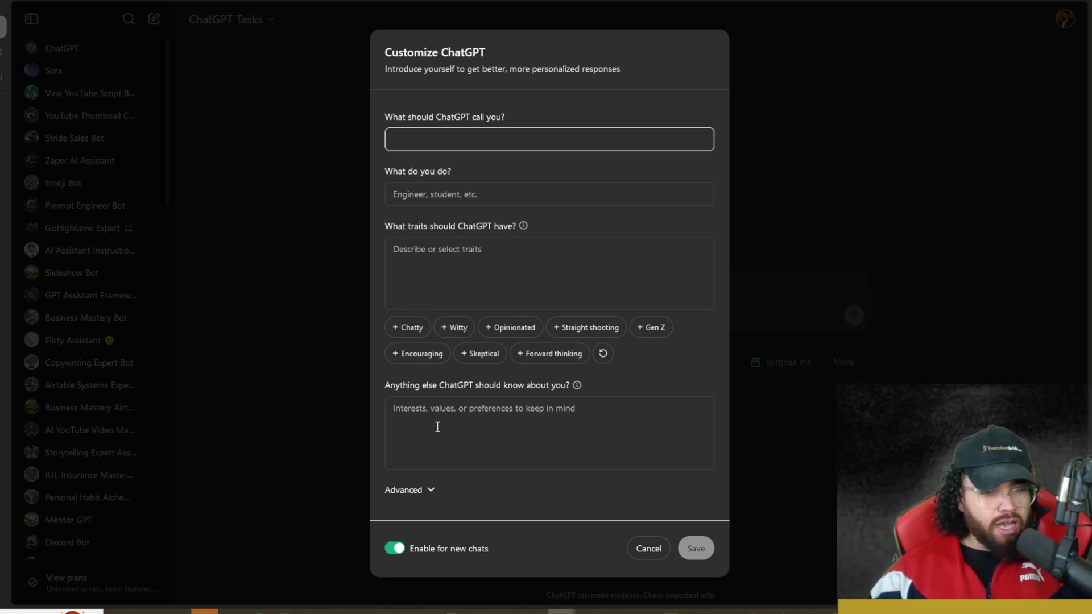
Expand the Advanced settings, cancel without saving, and return to the Google Docs guide.
left_click(432, 491)
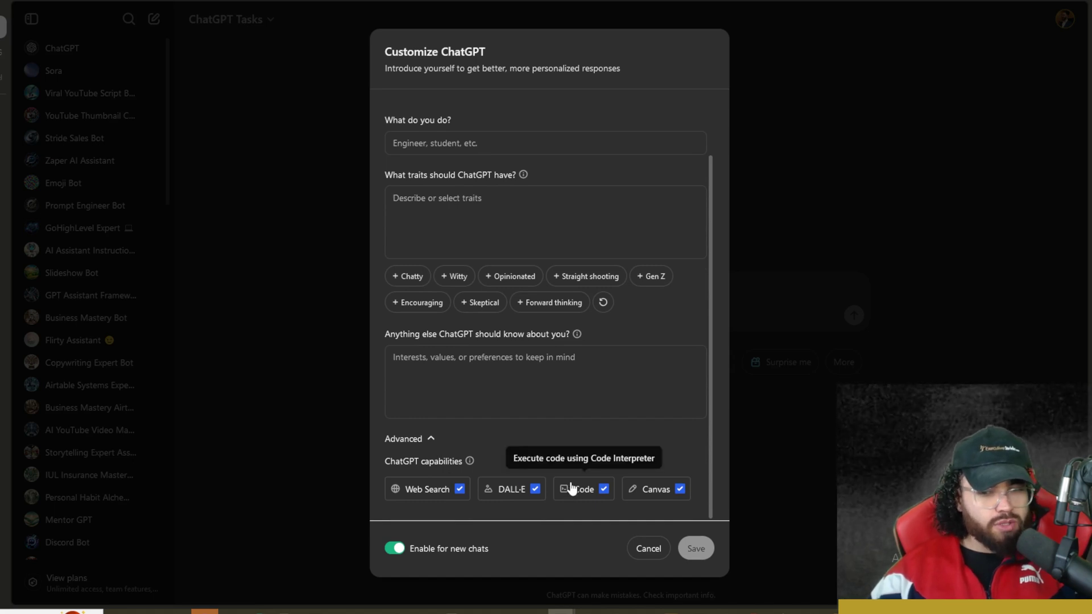
scroll(572, 488, "up", 2)
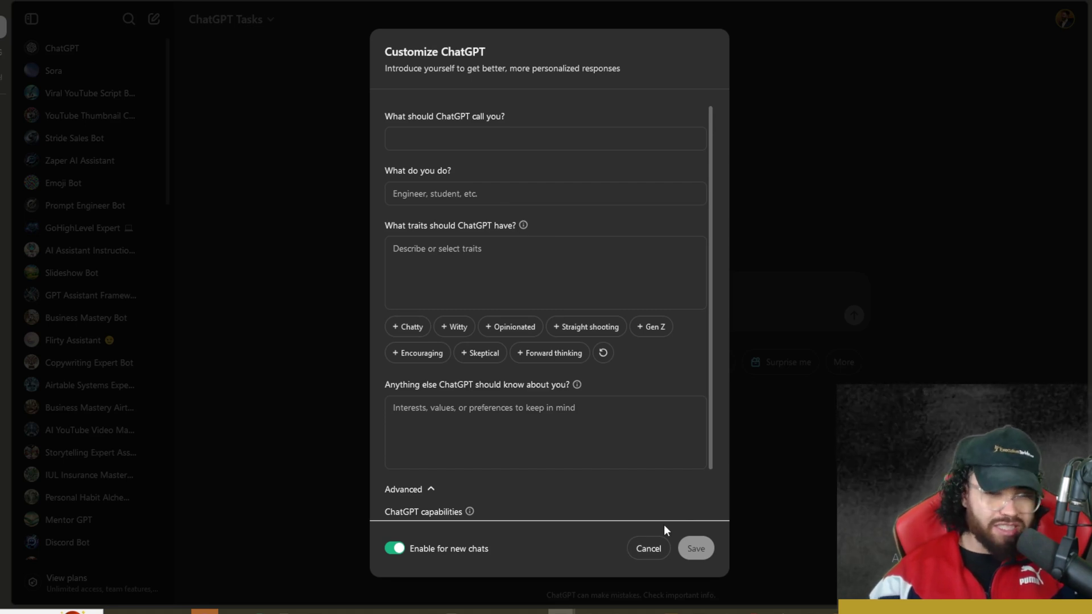
left_click(659, 547)
key("alt+Tab")
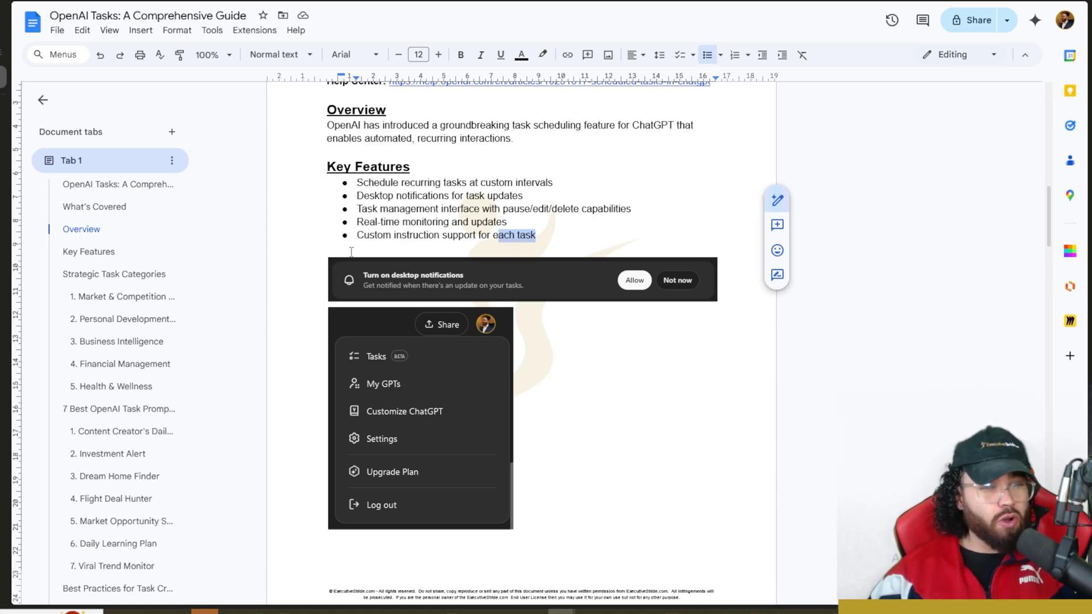
Highlight the Market & Competition Monitoring and Personal Development & Productivity category headings.
scroll(481, 315, "down", 2)
scroll(492, 302, "down", 5)
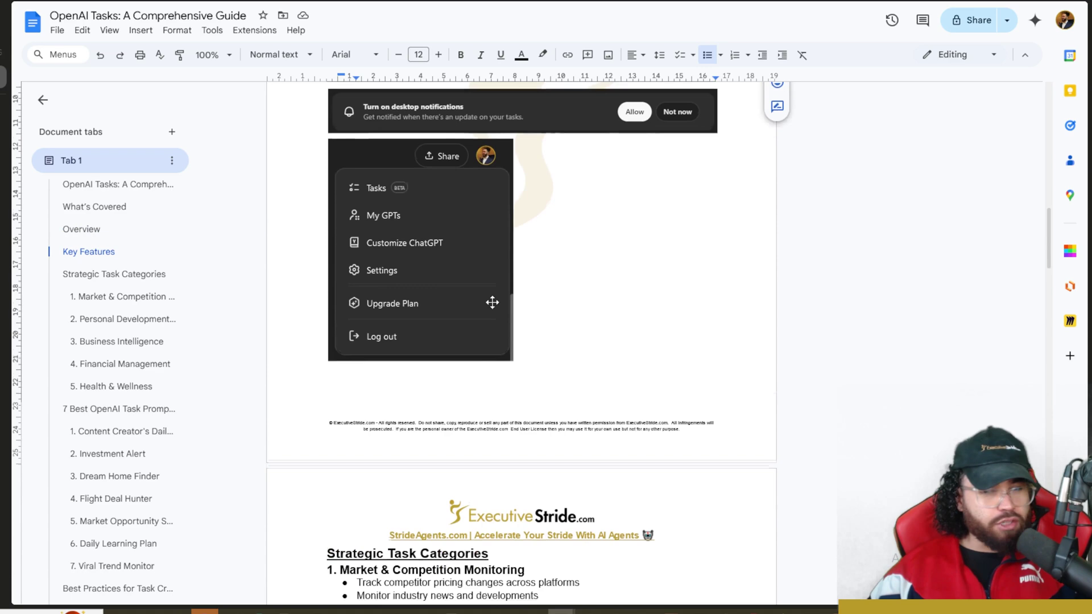
scroll(512, 291, "down", 5)
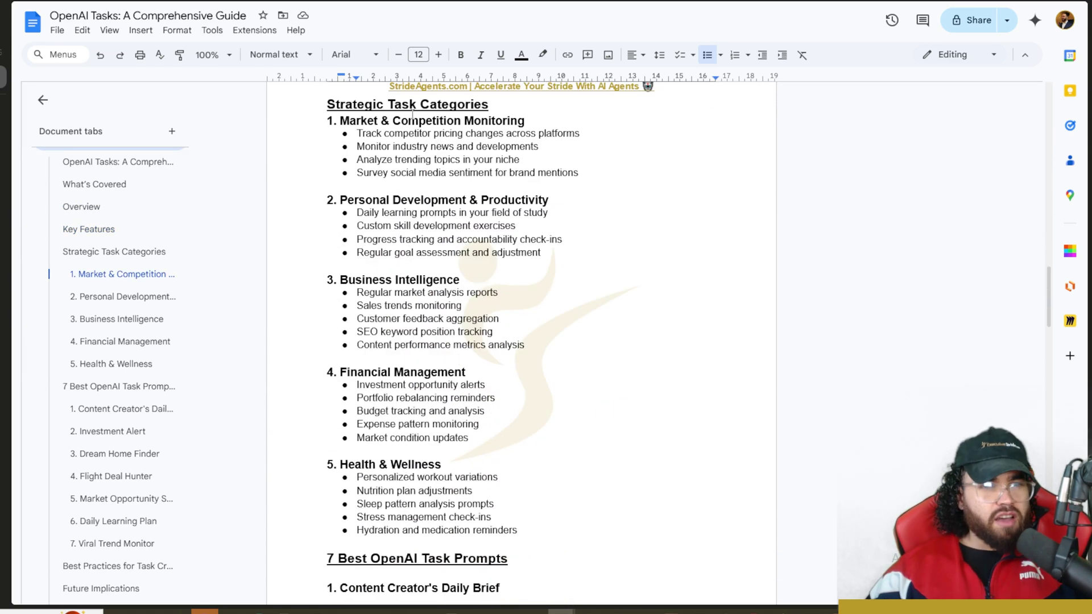
left_click_drag(328, 105, 465, 119)
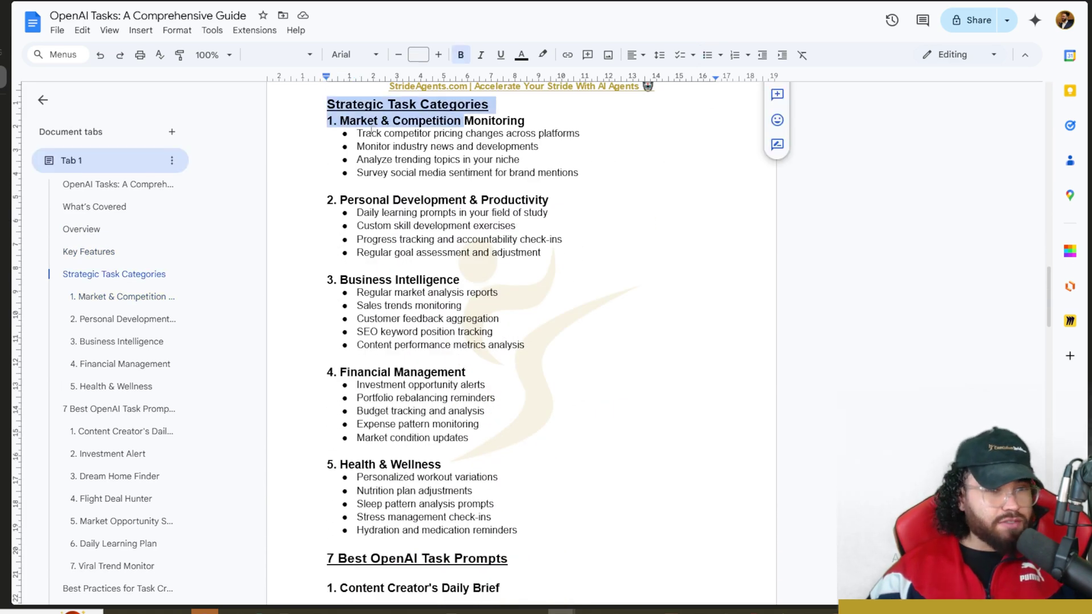
left_click(392, 120)
left_click_drag(392, 120, 473, 121)
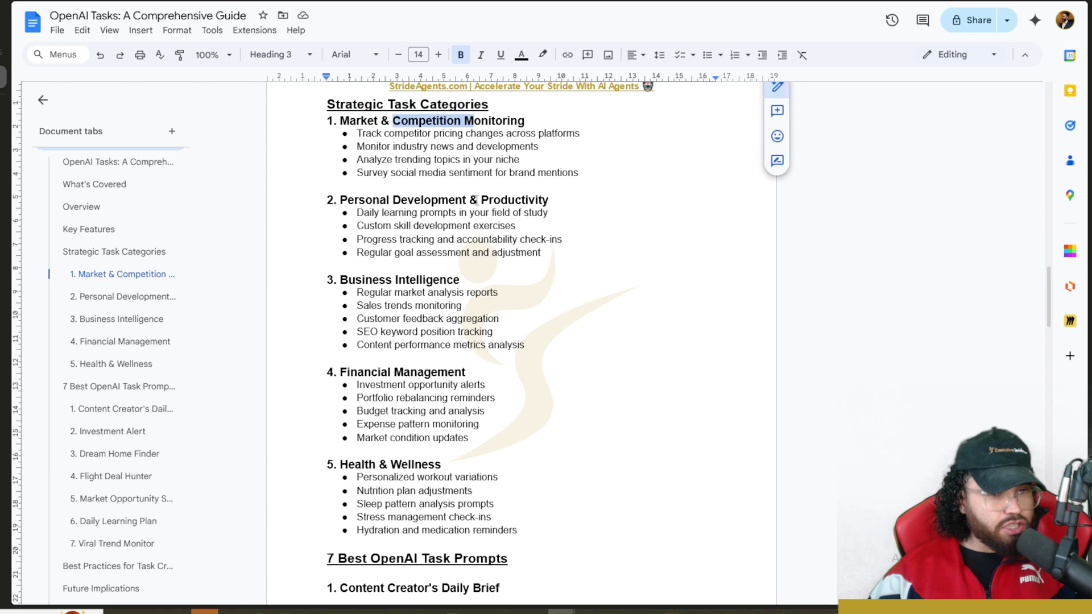
left_click_drag(357, 206, 494, 201)
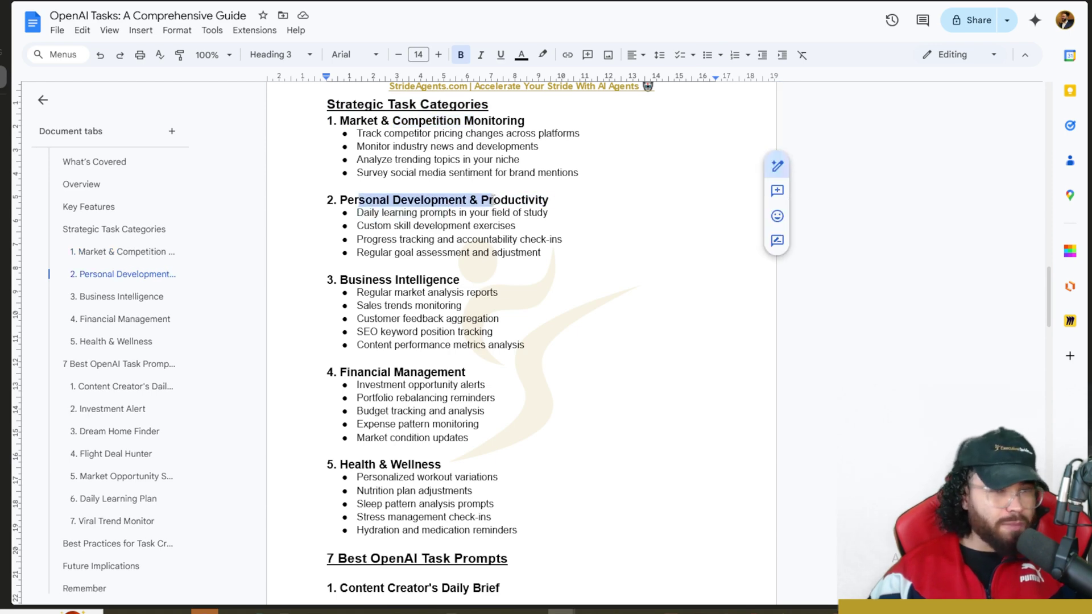
Highlight the Financial Management and Health & Wellness headings, moving down toward '7 Best OpenAI Task Prompts'.
scroll(547, 203, "down", 1)
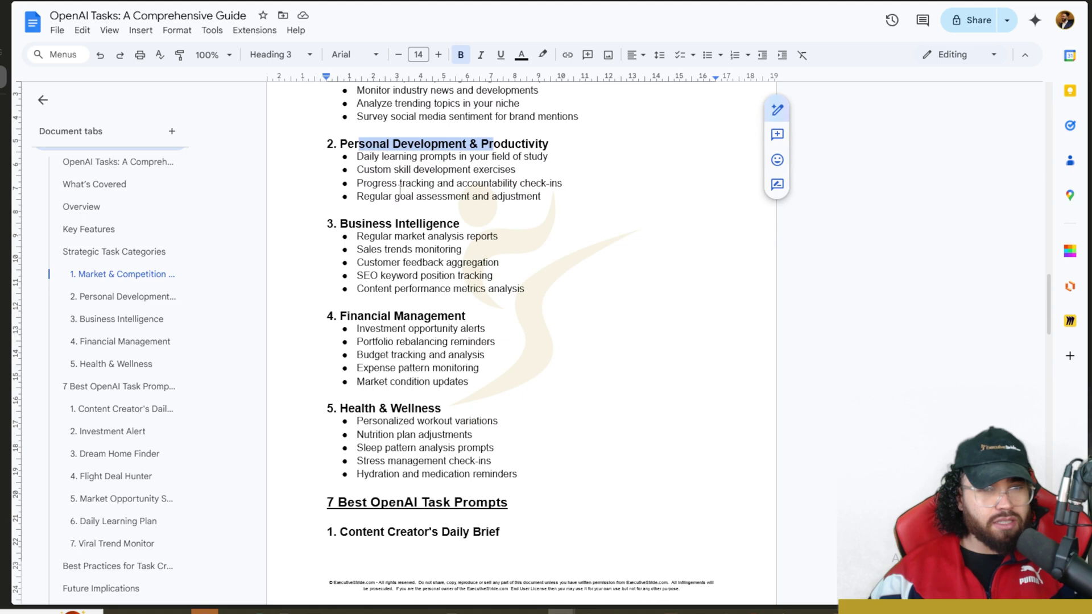
scroll(401, 218, "down", 1)
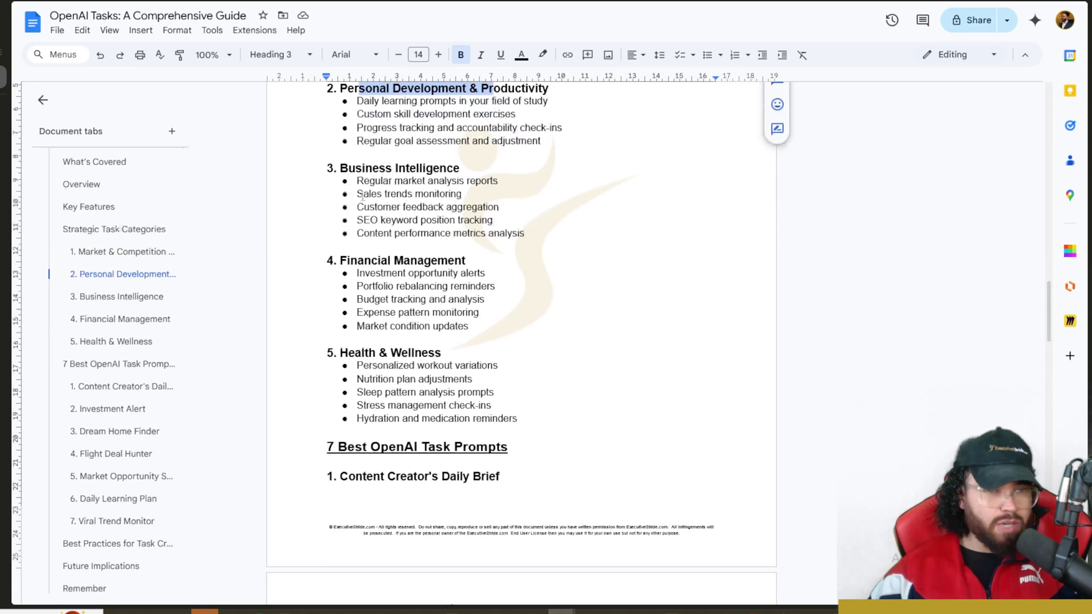
left_click_drag(347, 167, 466, 168)
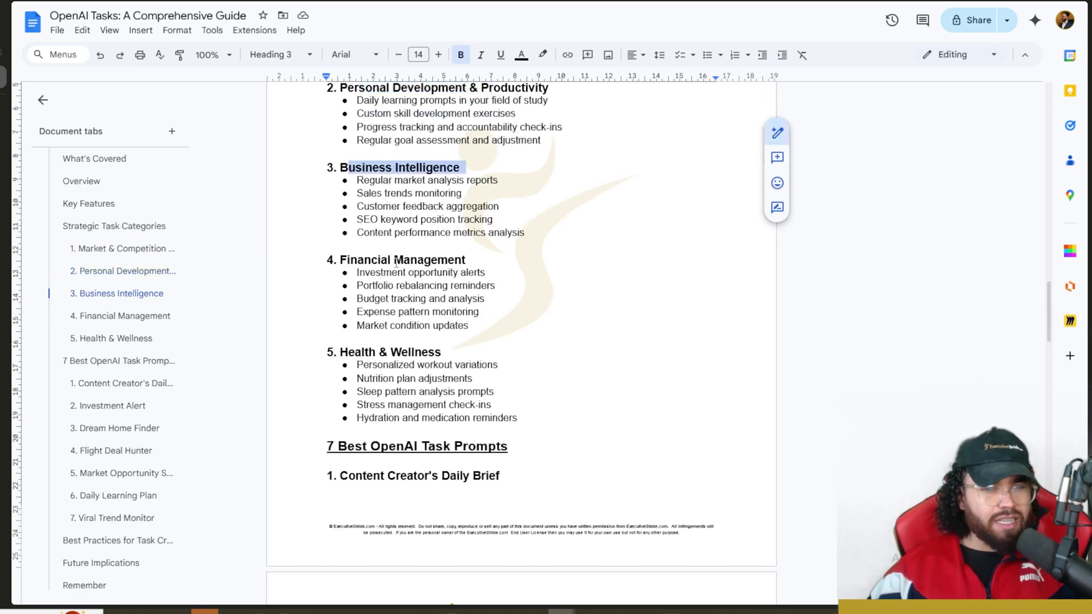
left_click_drag(357, 259, 465, 261)
left_click_drag(361, 352, 470, 365)
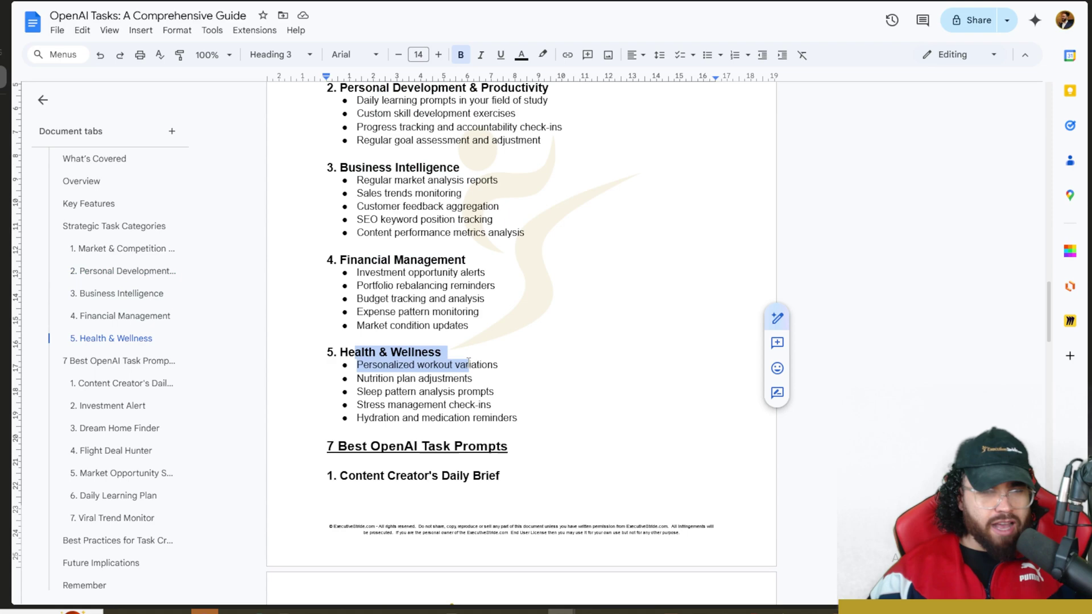
scroll(469, 388, "down", 1)
scroll(469, 389, "down", 3)
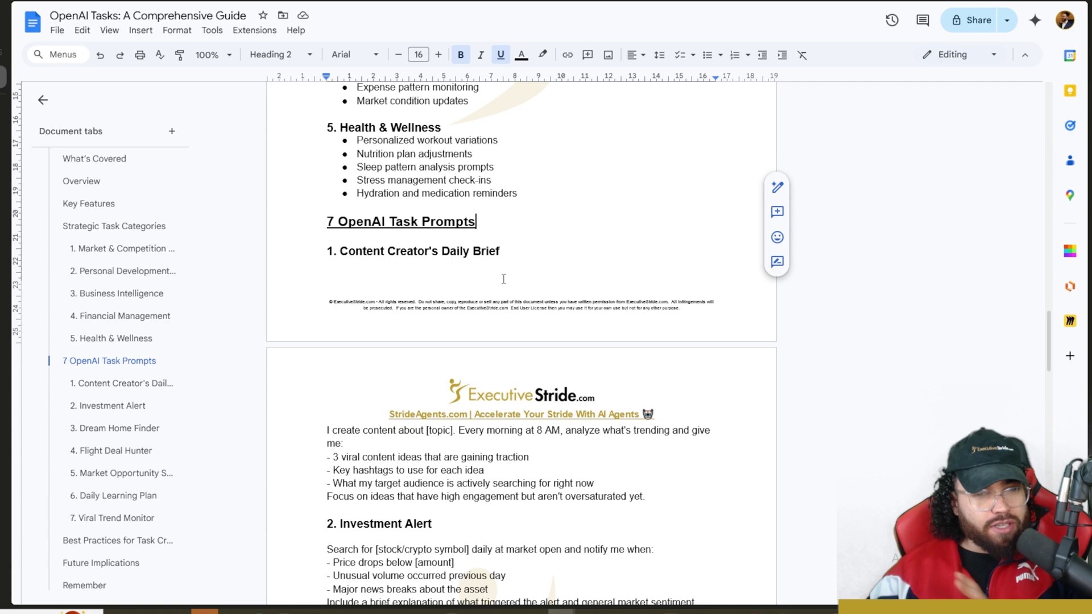
Highlight the Content Creator's Daily Brief heading and select the prompt's [topic] placeholder.
left_click_drag(329, 251, 423, 263)
scroll(450, 279, "down", 3)
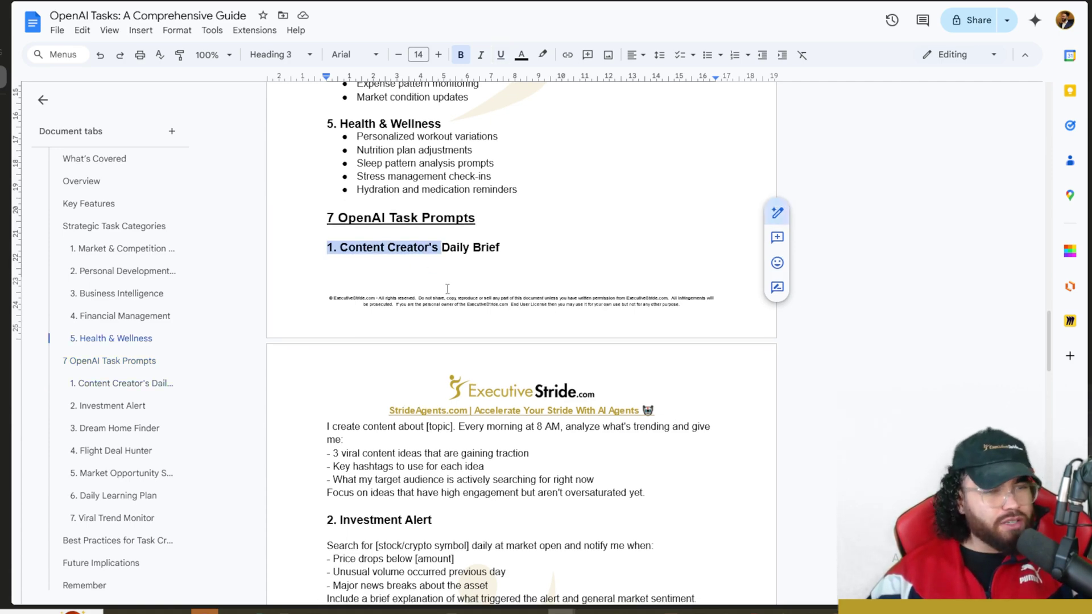
left_click_drag(327, 318, 426, 320)
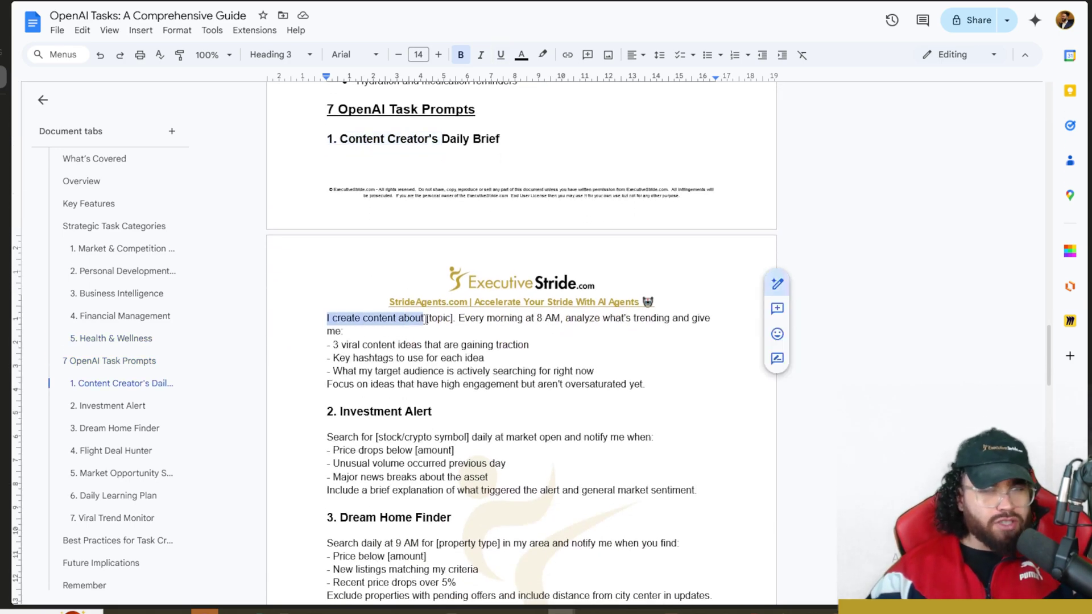
left_click(374, 327)
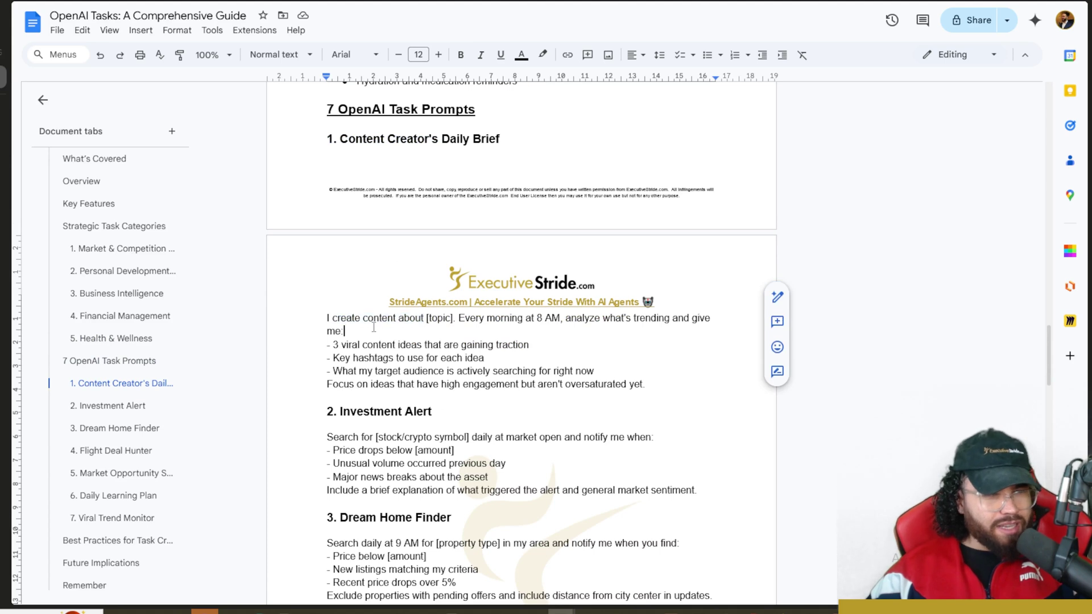
double_click(438, 318)
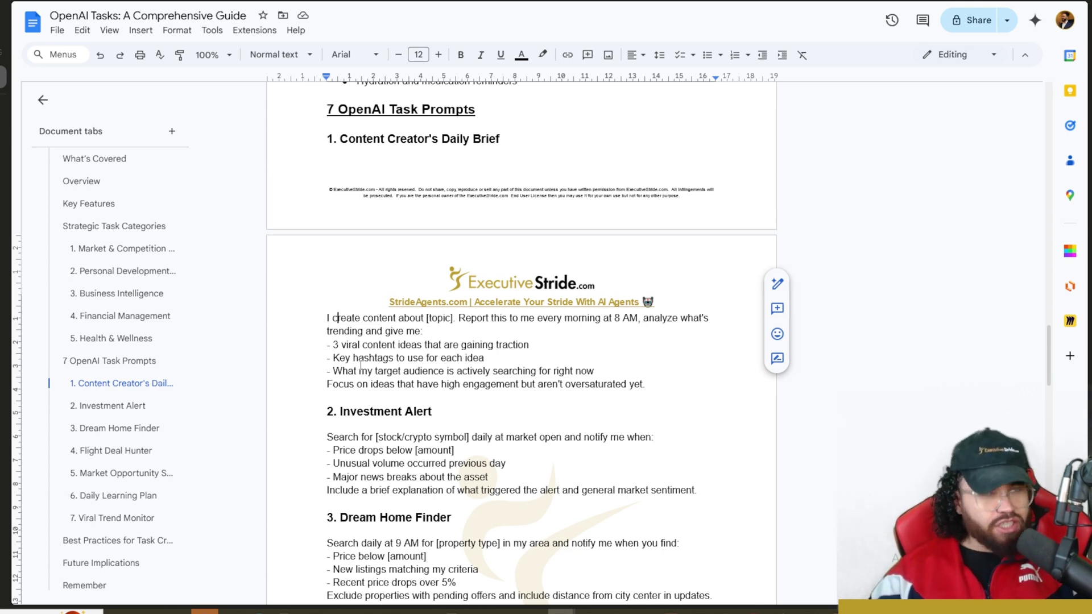
Review the hashtags, target audience and engagement lines, then copy the whole prompt.
left_click_drag(345, 359, 434, 365)
left_click(453, 359)
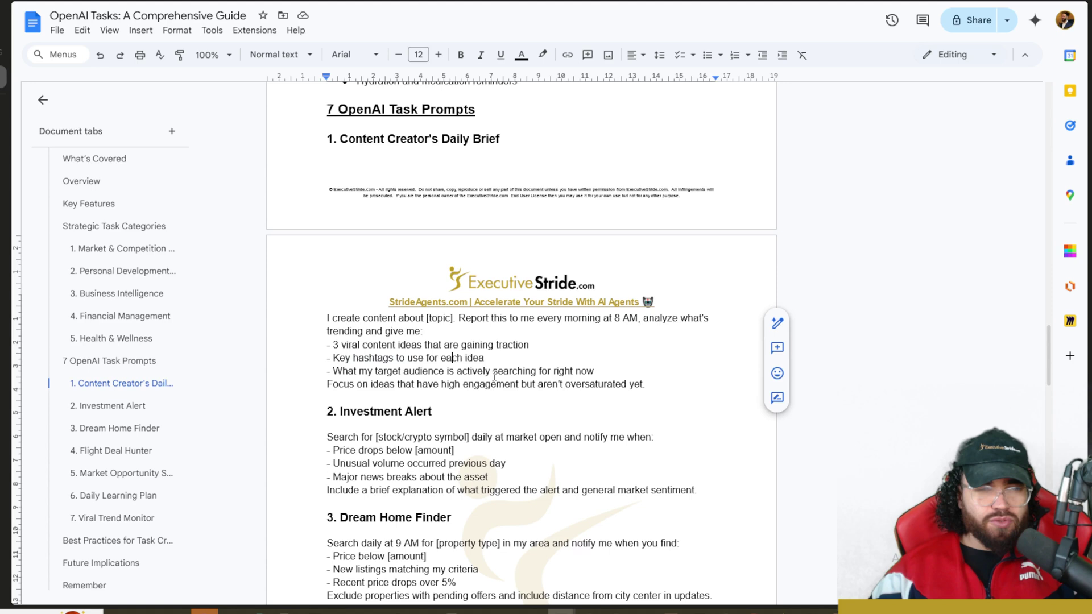
left_click_drag(368, 371, 444, 371)
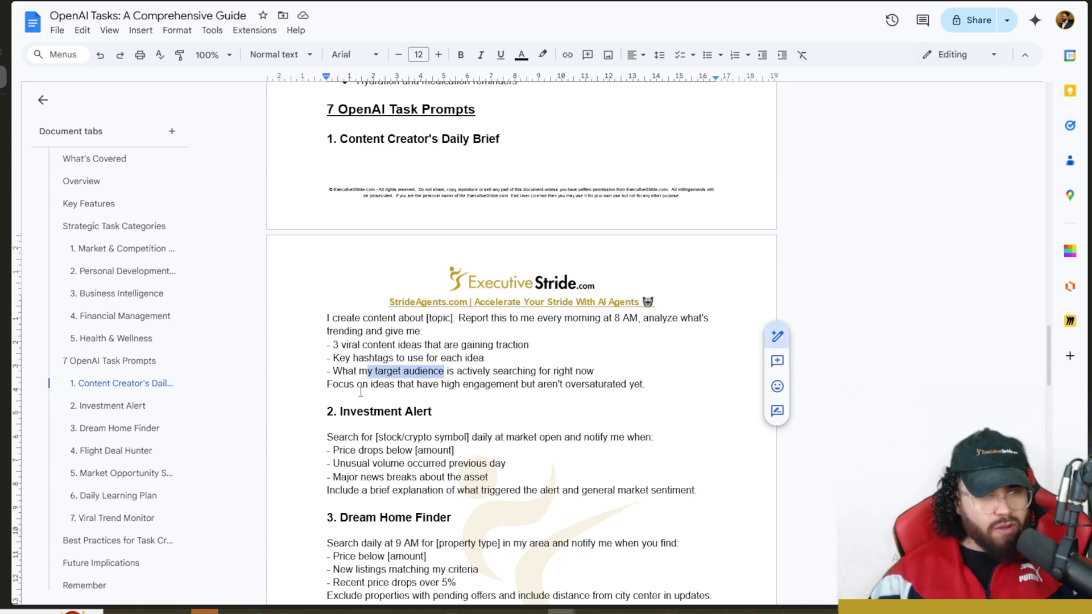
left_click_drag(360, 391, 439, 387)
left_click(464, 384)
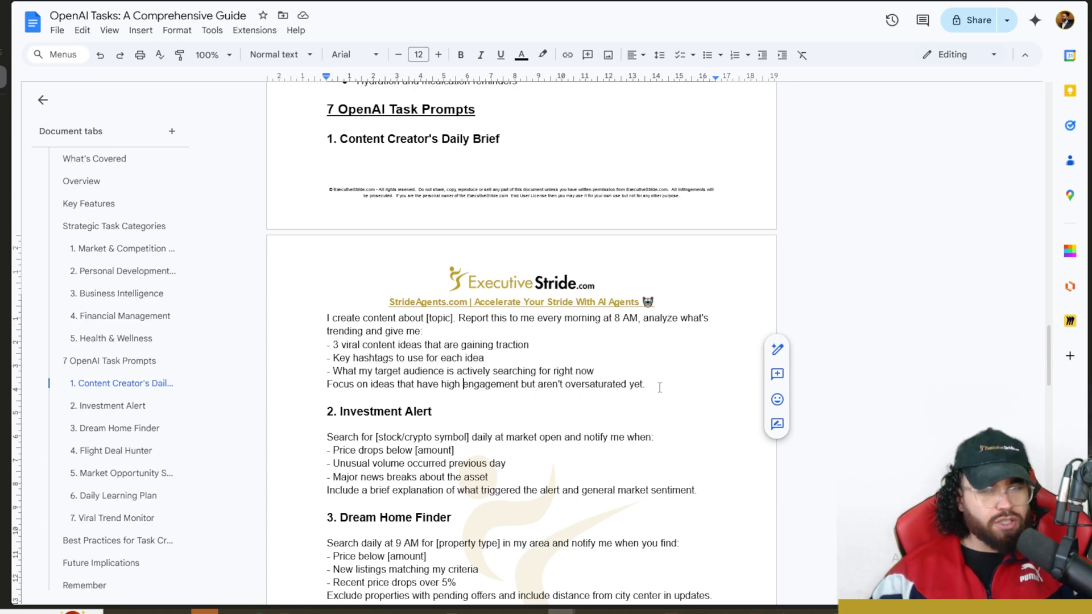
left_click_drag(651, 386, 328, 317)
key("ctrl+c")
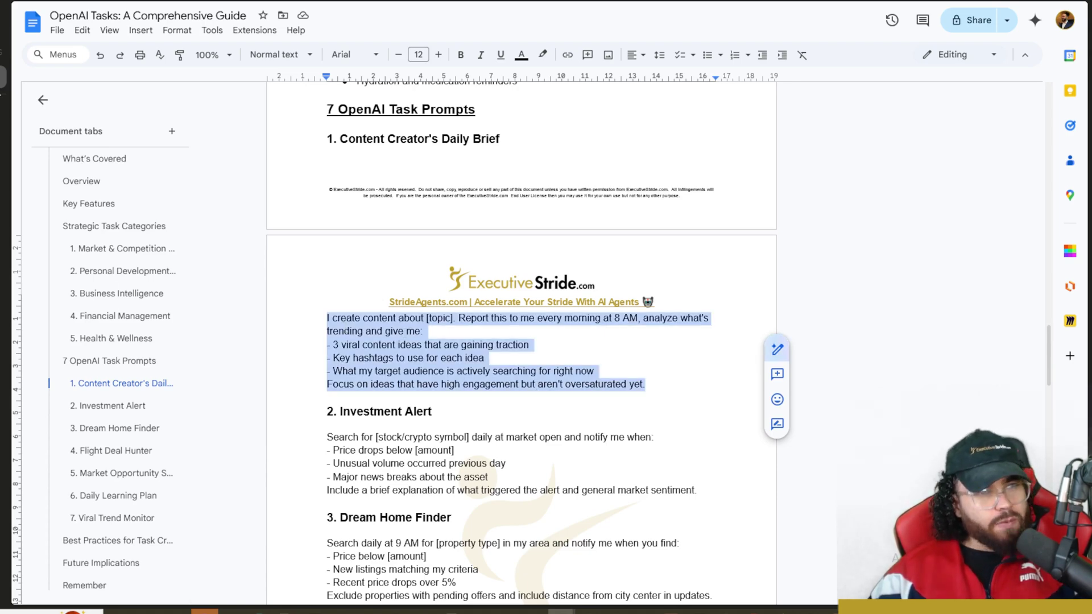
key("alt+Tab")
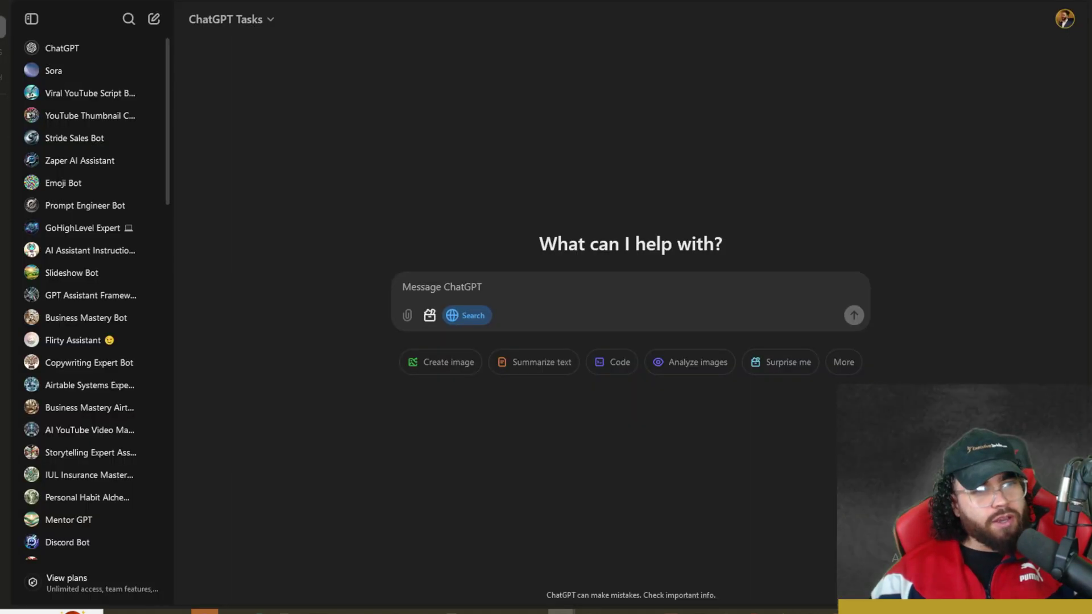
Paste the content-creator prompt with AI as the topic and send it as a daily 11:58 PM task.
left_click(461, 286)
key("ctrl+v")
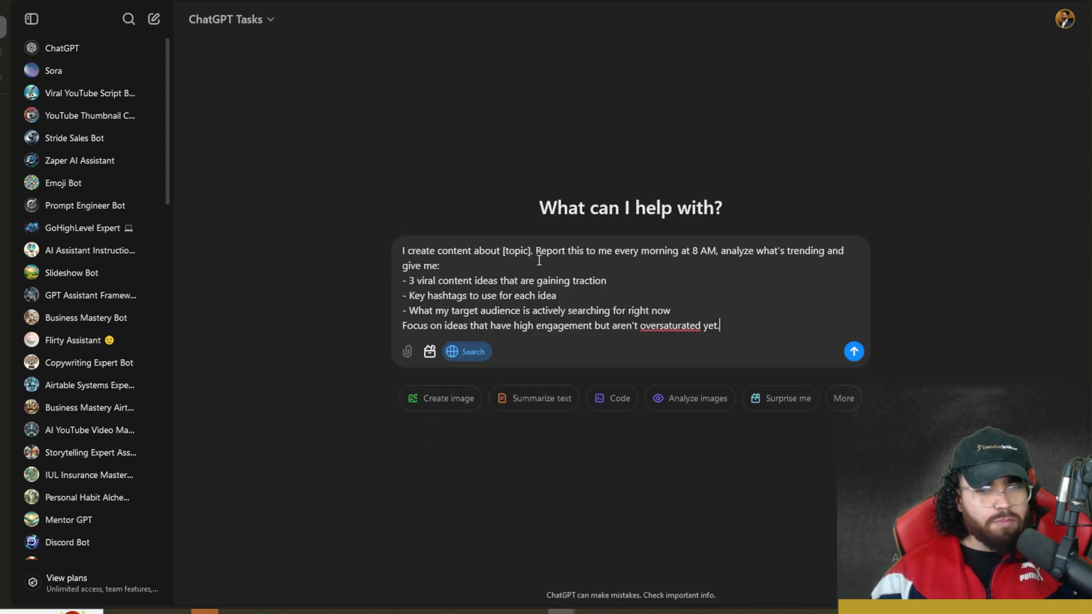
type("AI")
mouse_move(530, 252)
left_mouse_down()
mouse_move(499, 253)
mouse_move(510, 254)
left_mouse_up()
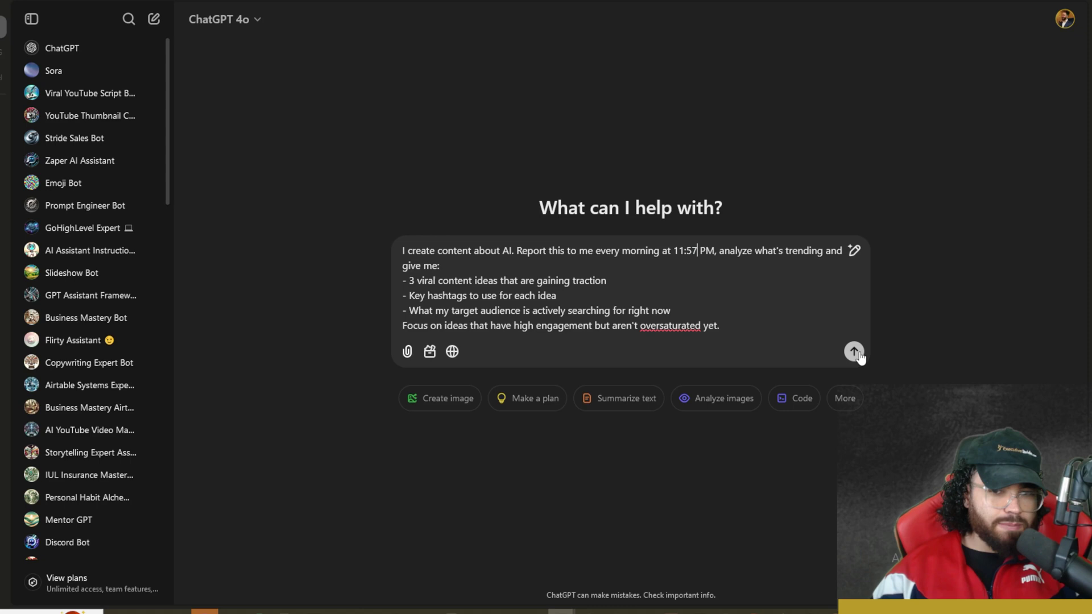
key("ctrl+a")
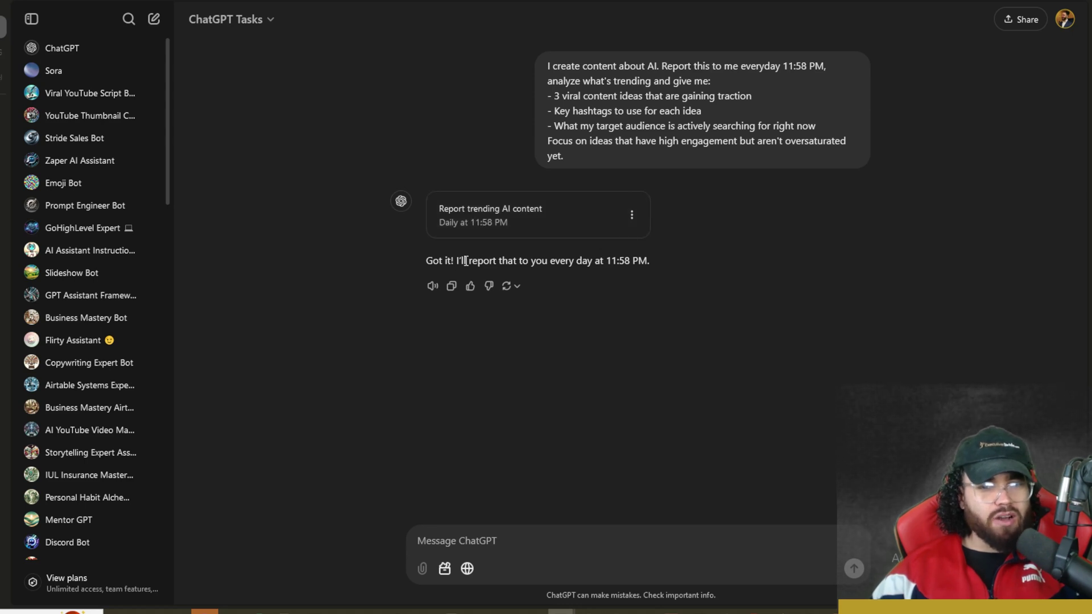
left_click_drag(455, 263, 520, 267)
left_click(553, 266)
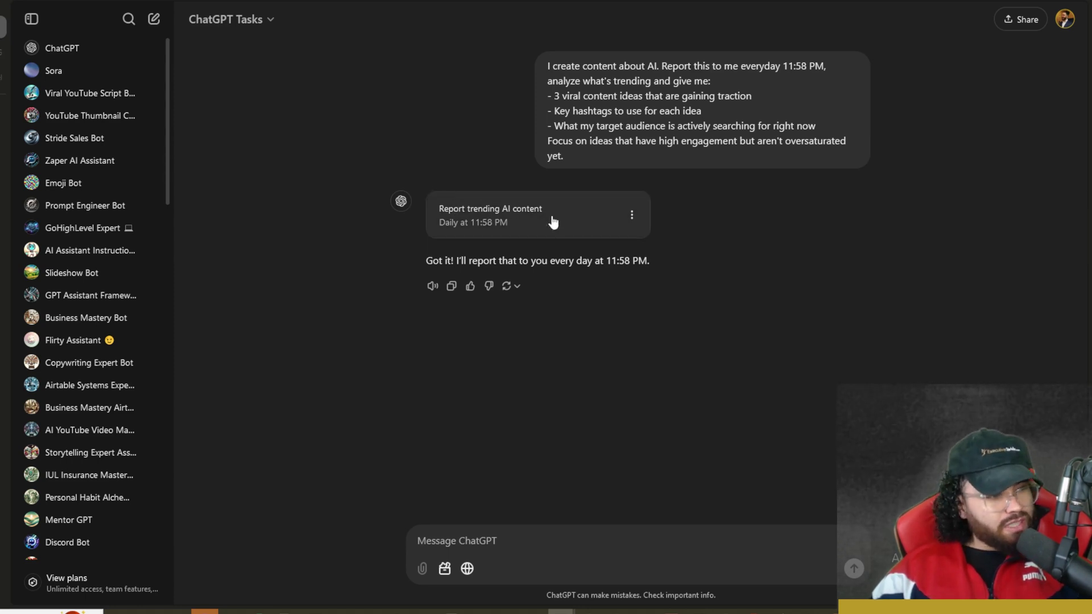
left_click(631, 219)
left_click(715, 212)
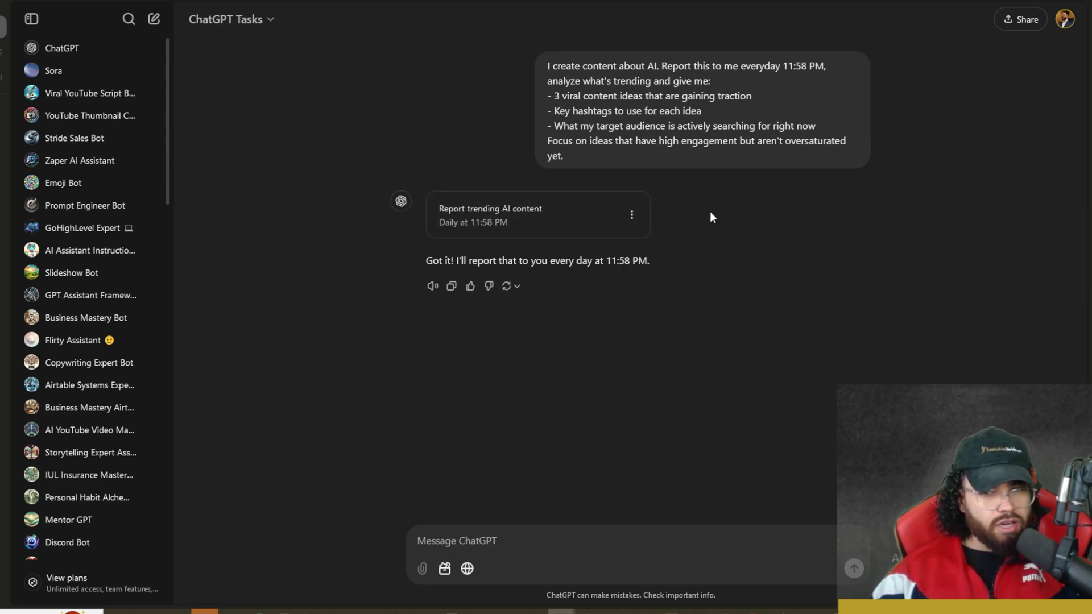
left_click(627, 214)
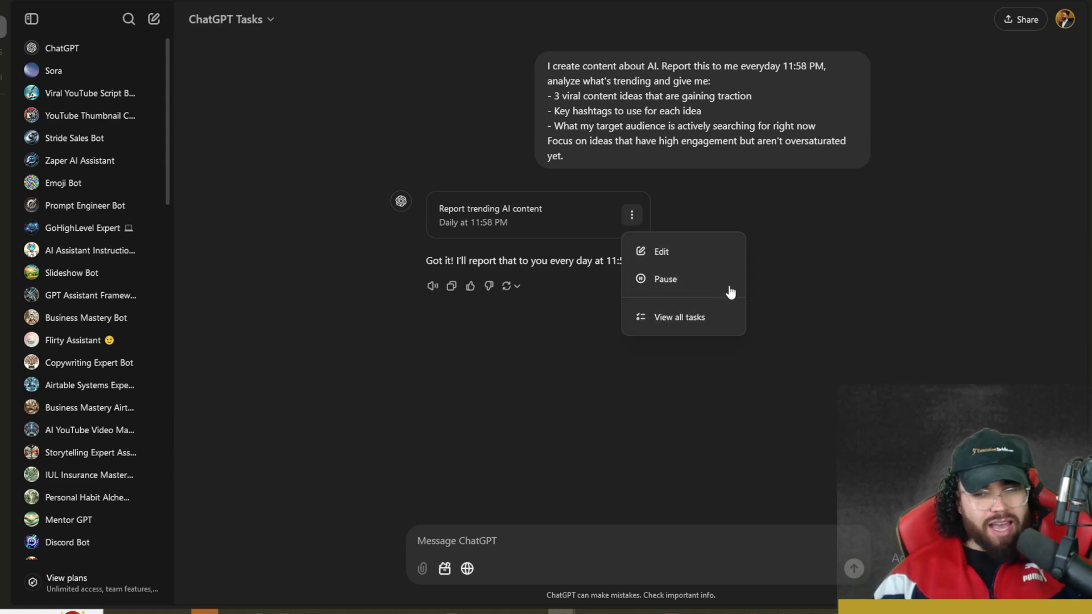
left_click(783, 286)
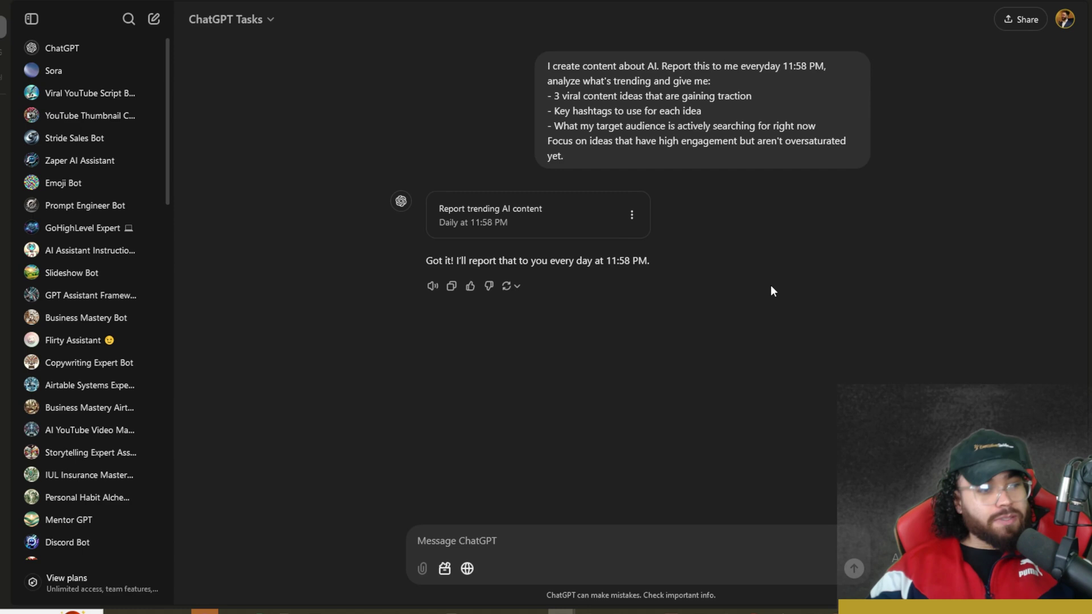
left_click_drag(648, 66, 818, 62)
left_click(787, 73)
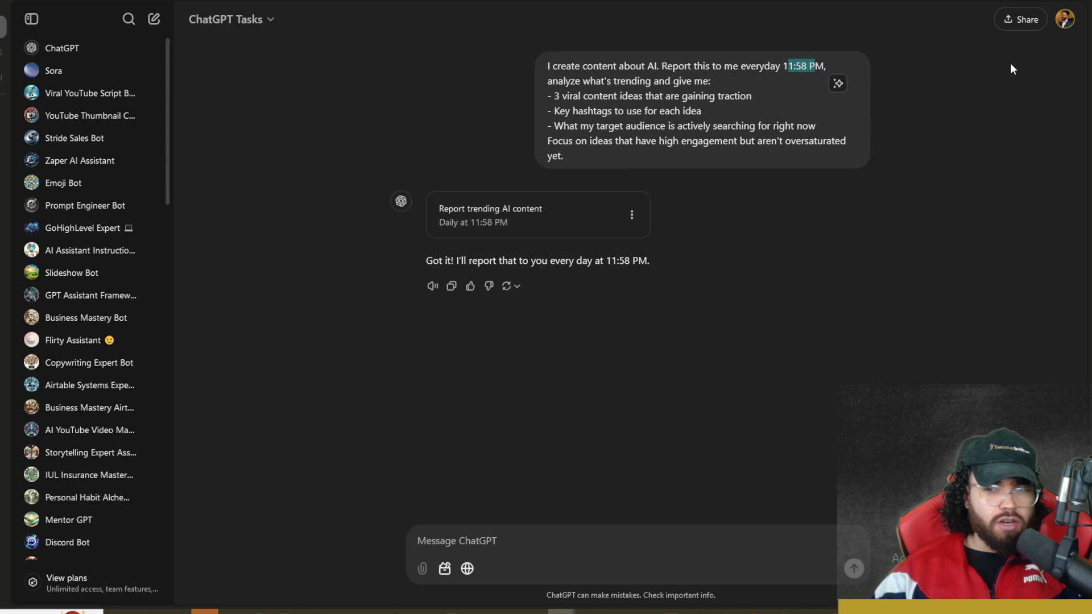
Review the 'Report trending AI content' task's name, instructions, Daily and 11:58 PM schedule, then cancel.
left_click(630, 217)
left_click(650, 249)
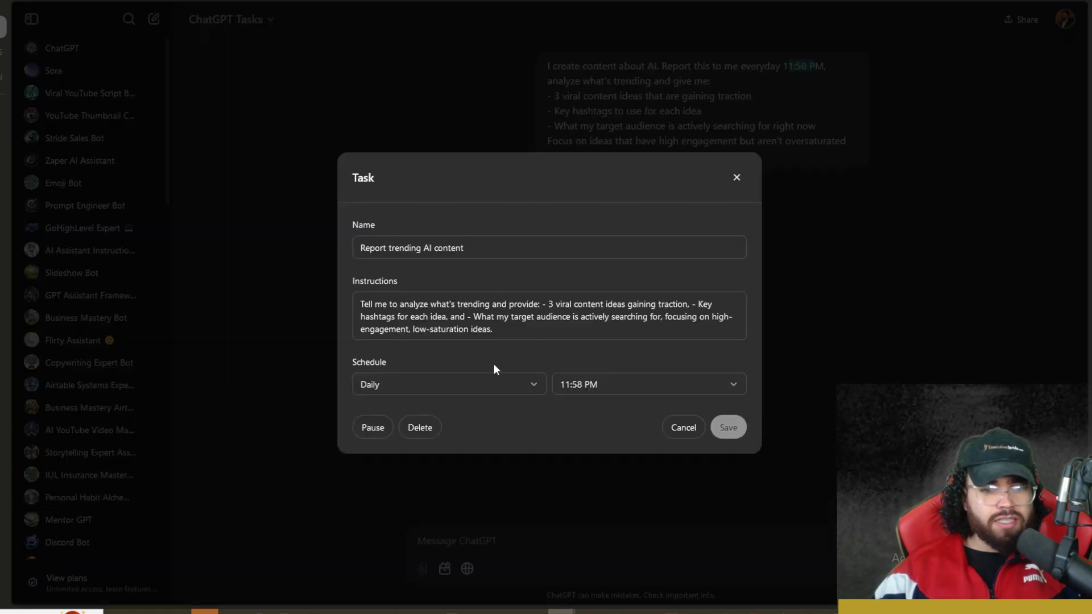
left_click_drag(398, 248, 500, 273)
left_click_drag(398, 304, 540, 317)
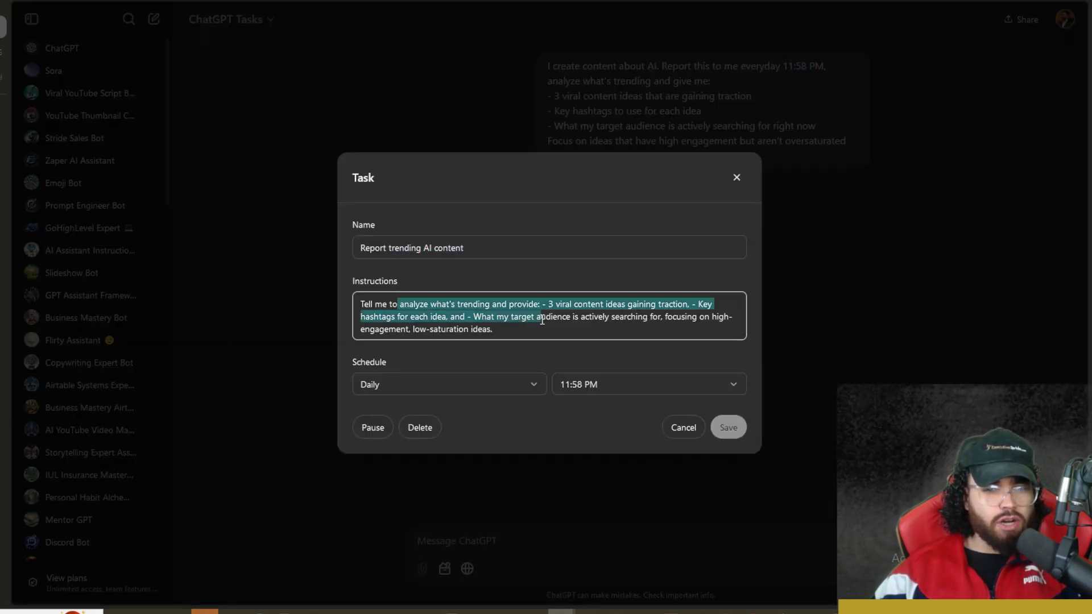
left_click(438, 383)
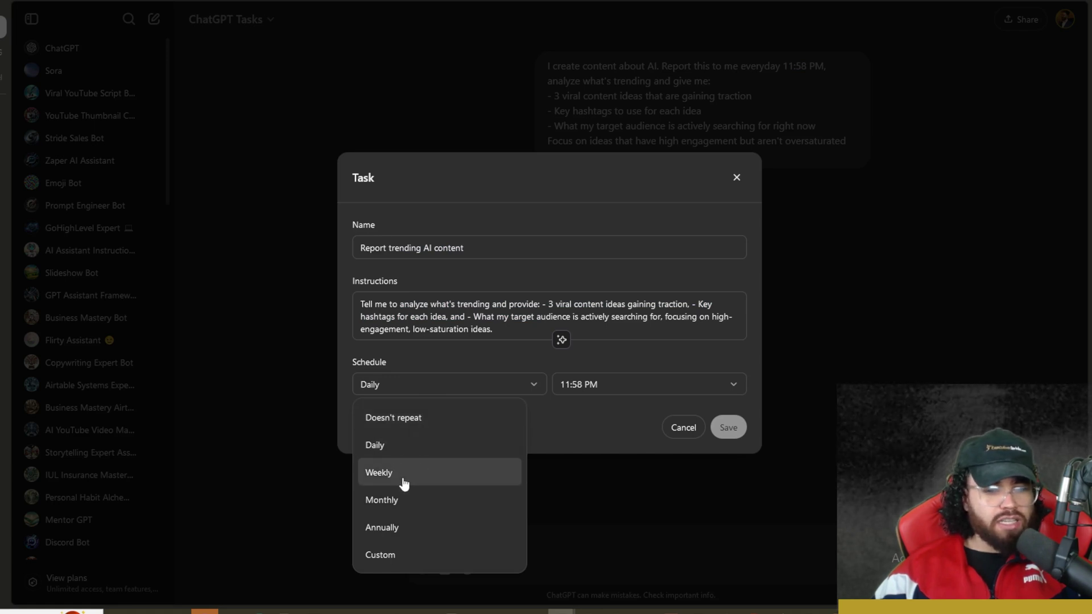
left_click(629, 380)
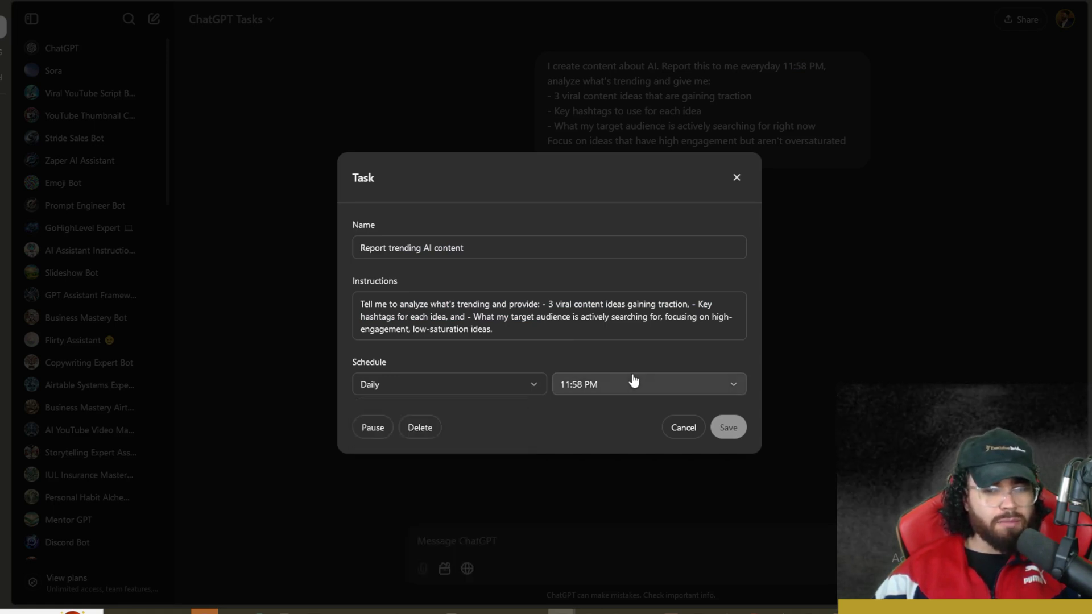
left_click(605, 384)
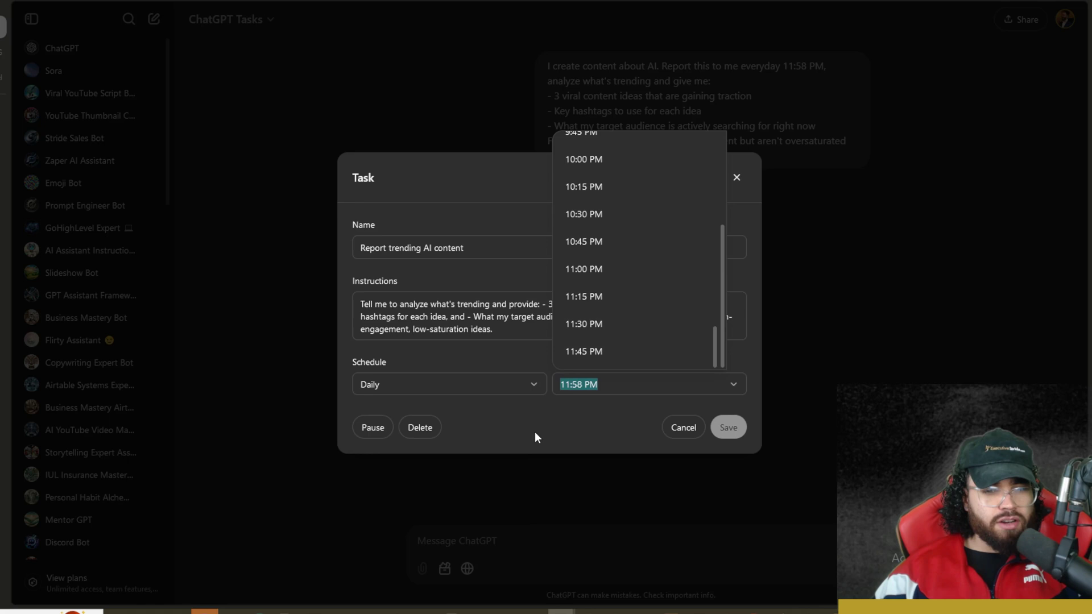
left_click(557, 395)
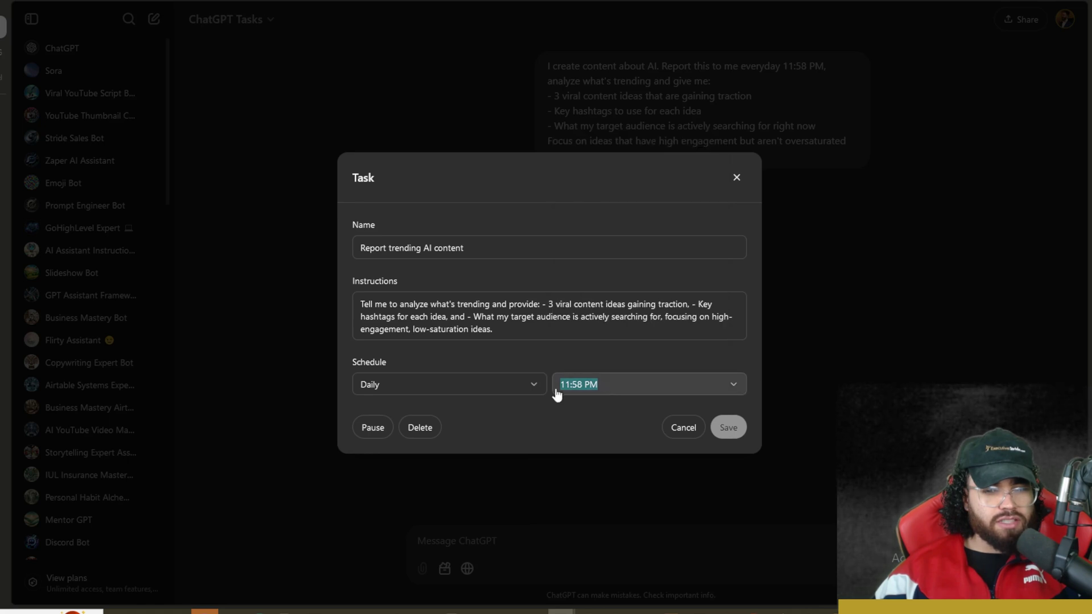
left_click(682, 428)
From the profile menu, open Tasks and view the Report trending AI content task's options and editor without changes.
left_click(1064, 19)
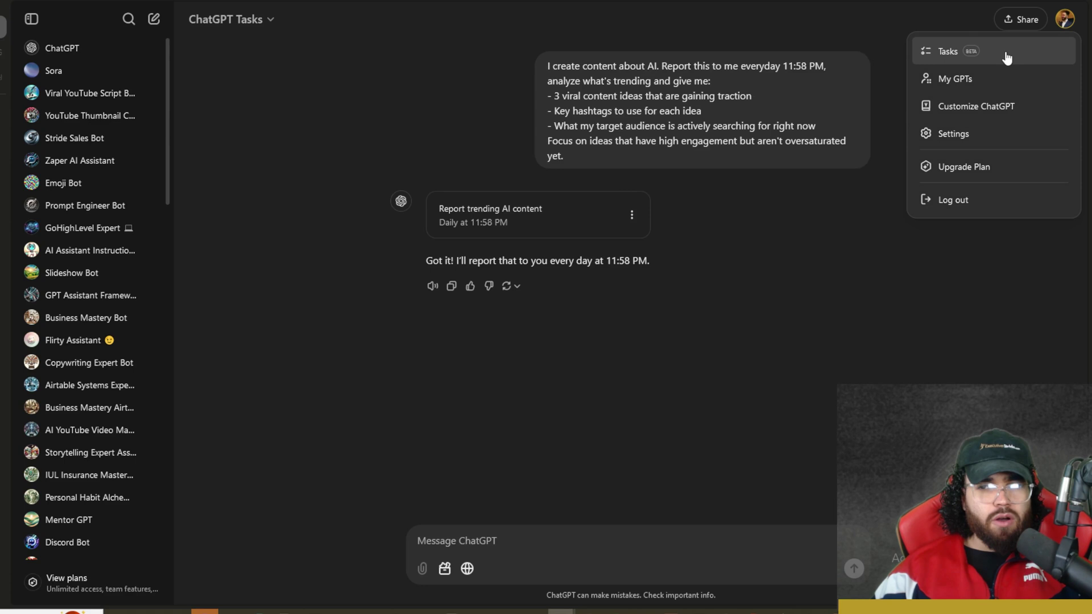
left_click(1002, 57)
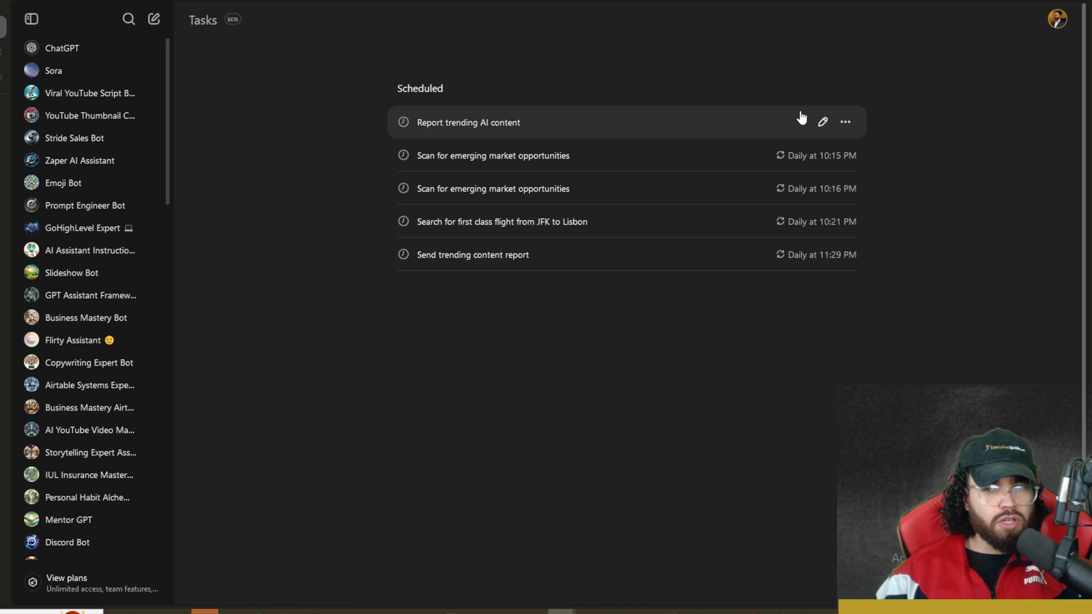
left_click(845, 121)
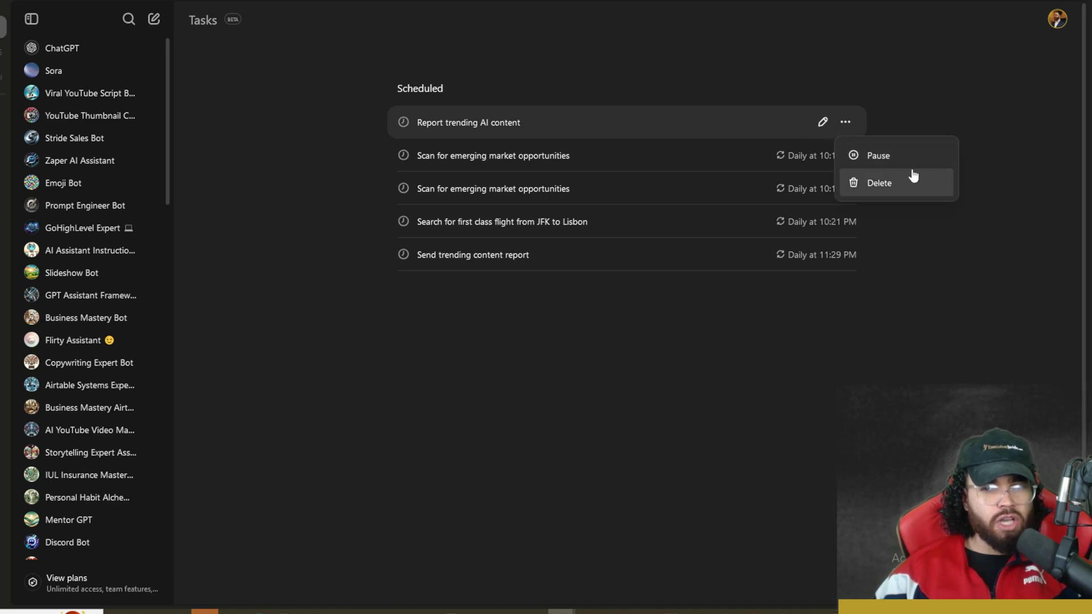
left_click(846, 126)
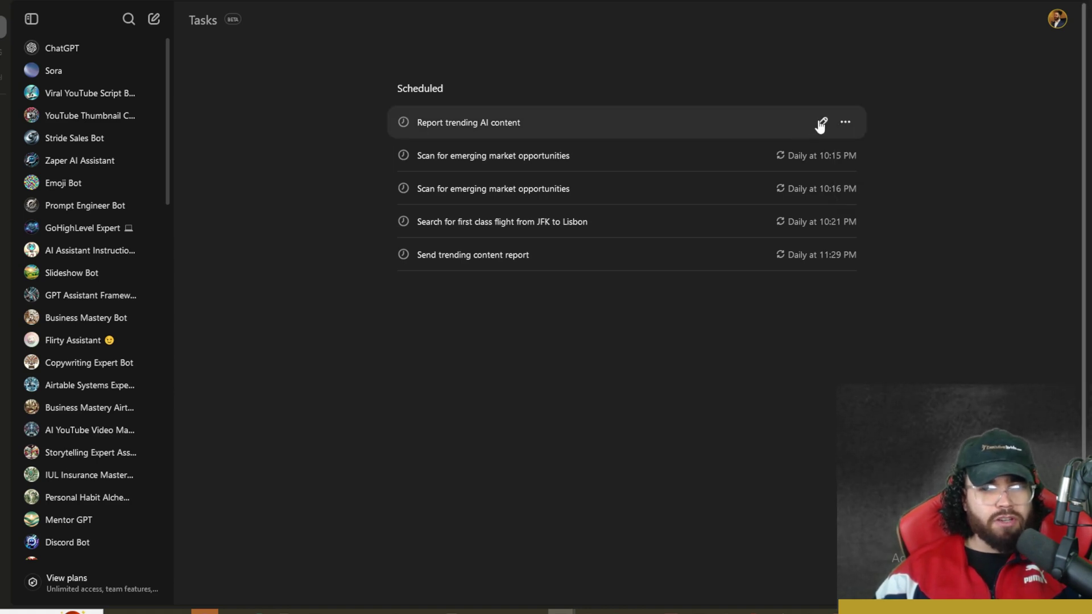
left_click(822, 122)
left_click(736, 178)
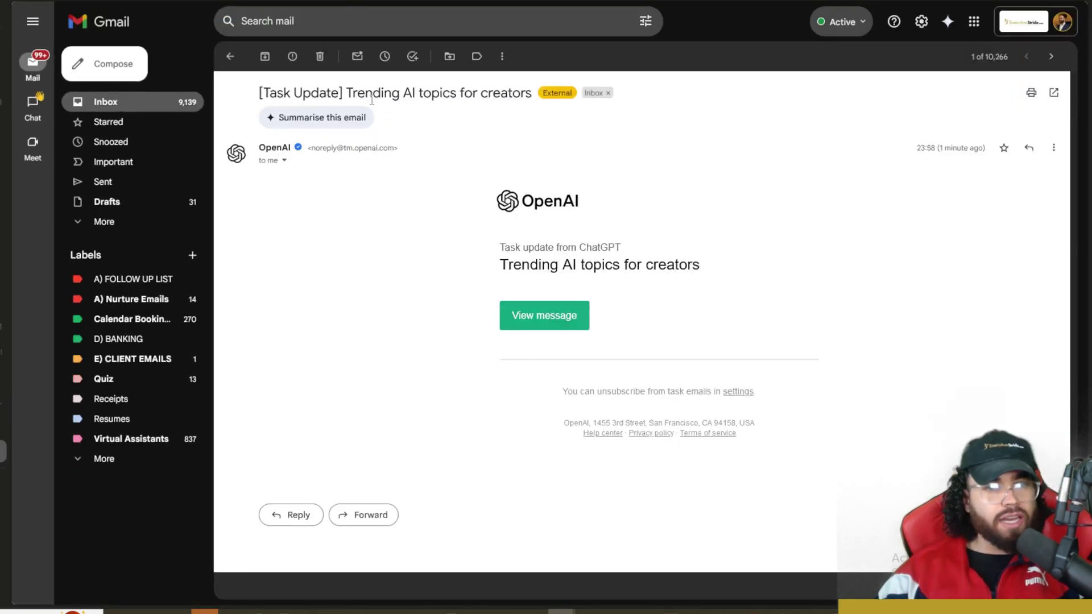
From the 'Trending AI topics for creators' email, open the full task report in ChatGPT.
left_click_drag(333, 97, 452, 108)
left_click(792, 167)
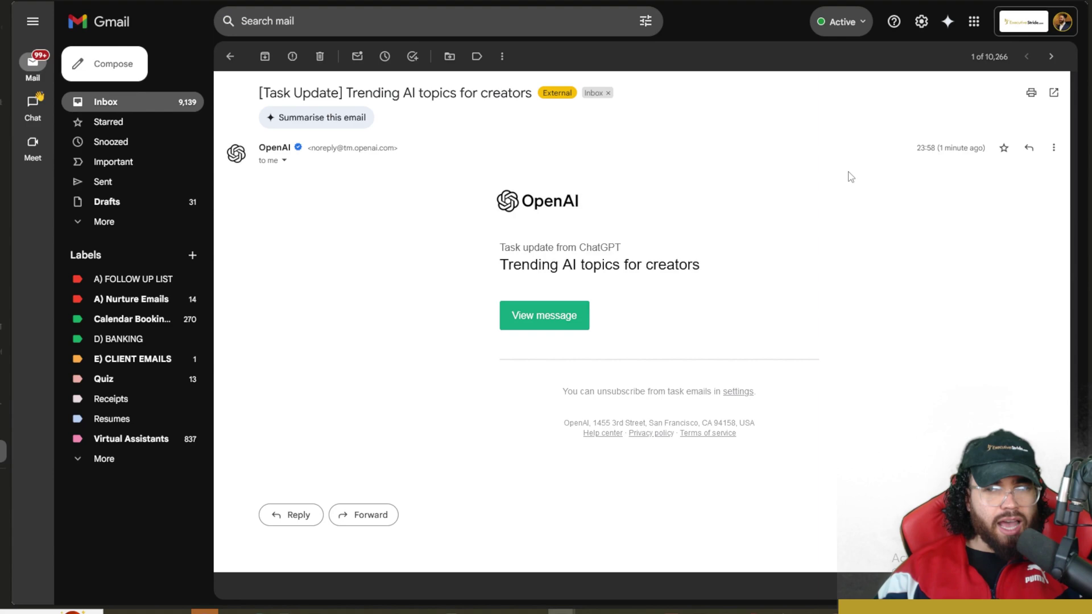
left_click_drag(514, 265, 604, 266)
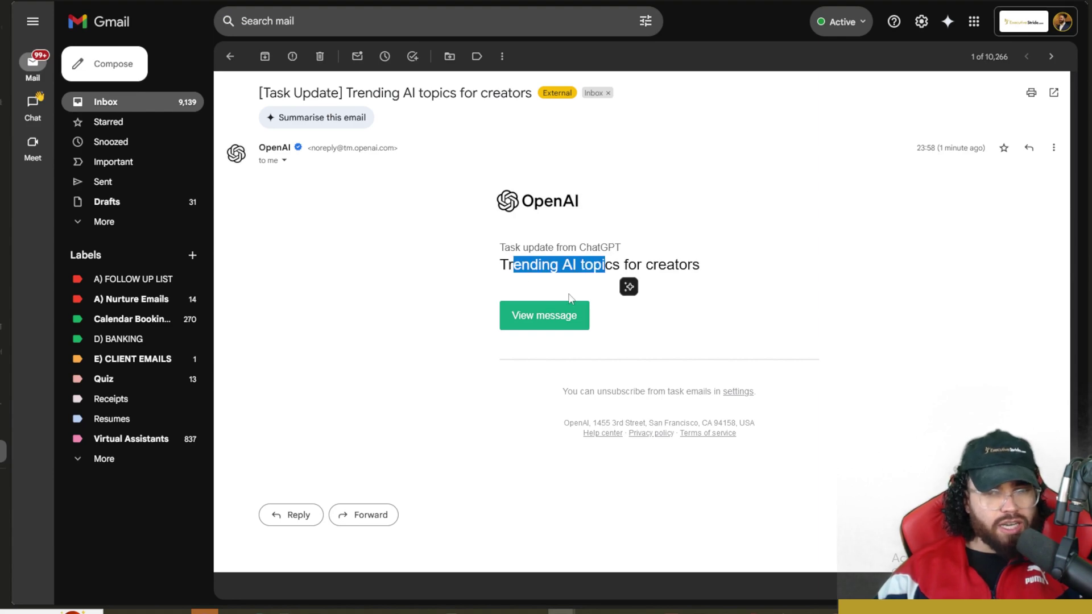
left_click(538, 317)
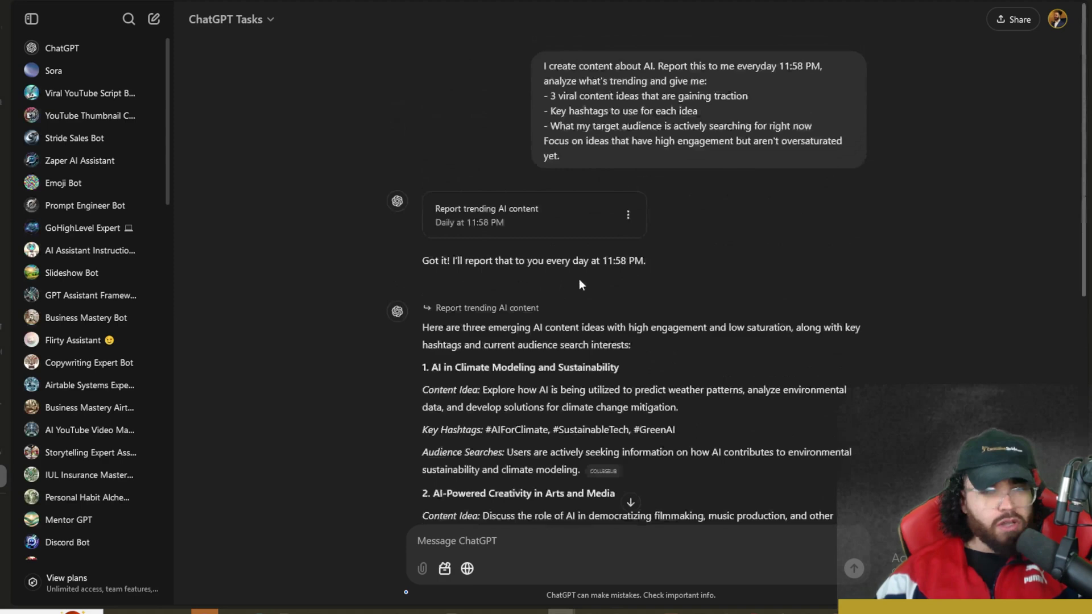
scroll(478, 308, "down", 2)
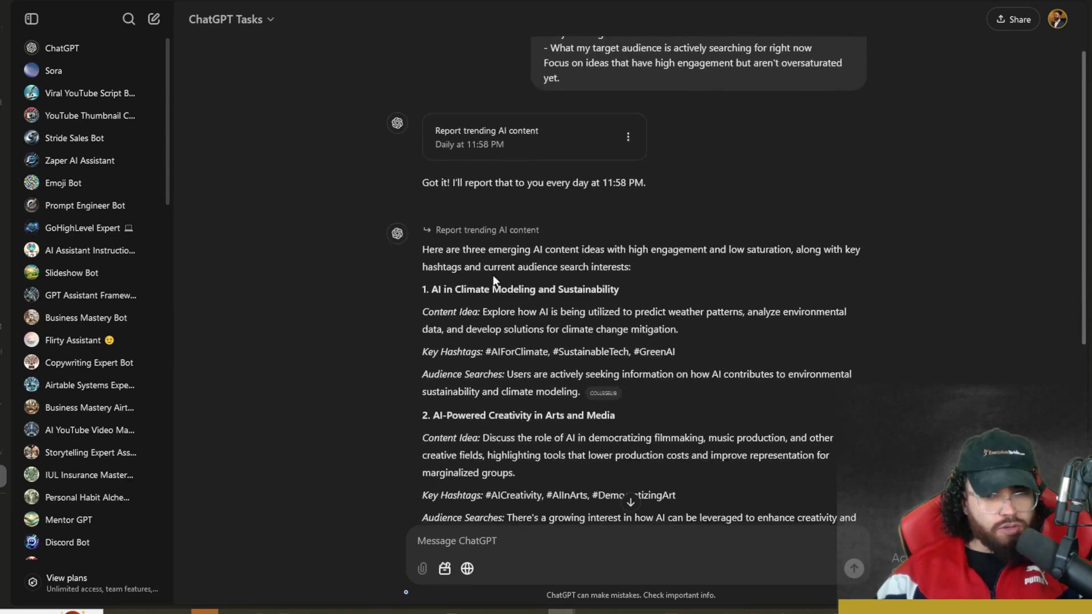
left_click_drag(516, 249, 751, 249)
left_click(721, 263)
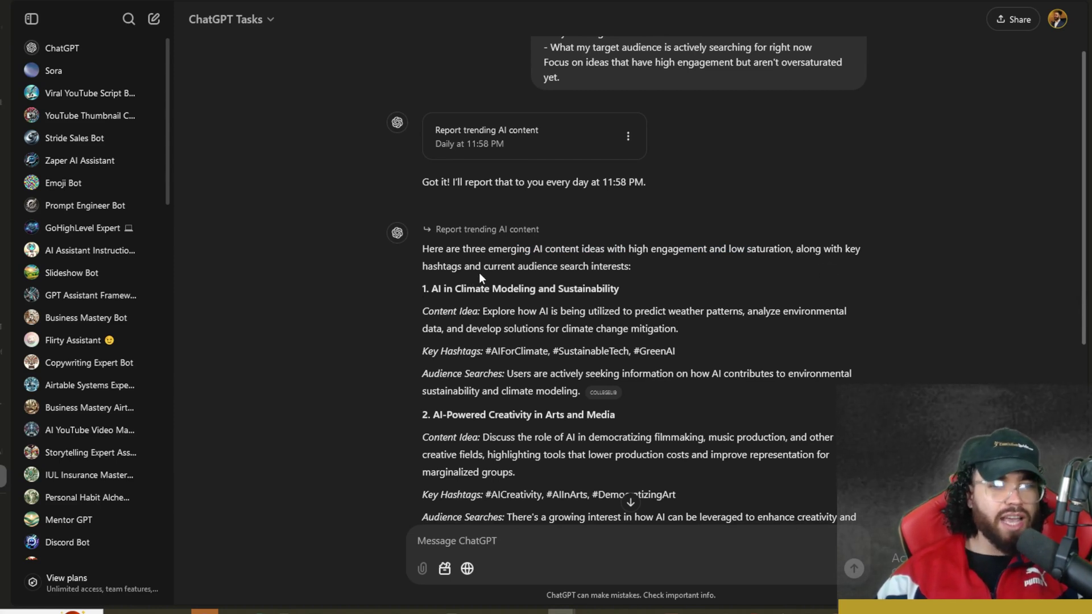
left_click_drag(522, 266, 646, 265)
left_click(646, 265)
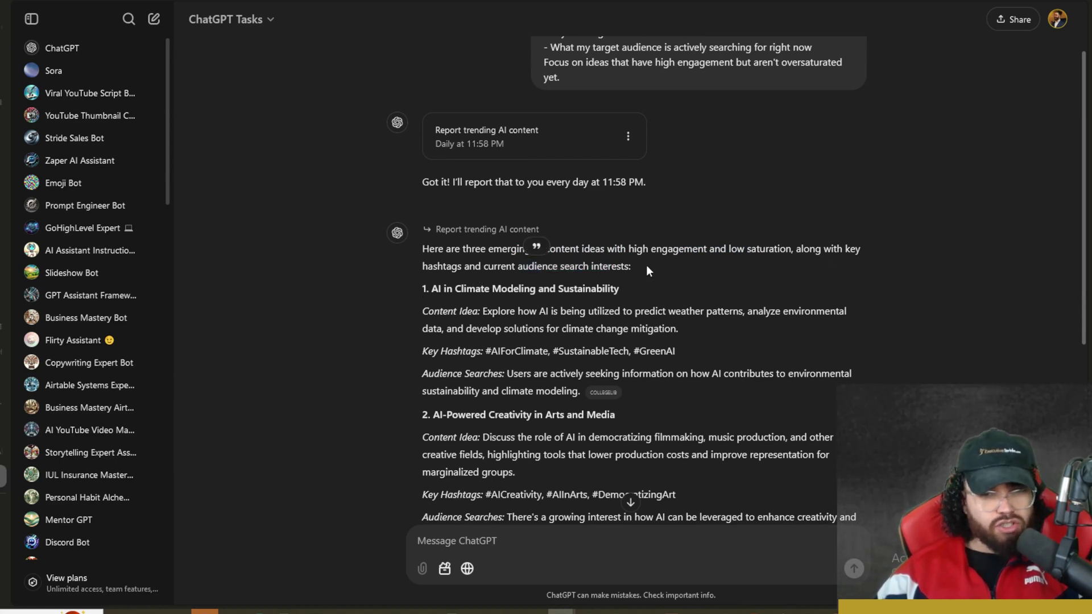
left_click_drag(436, 288, 619, 288)
scroll(497, 329, "down", 1)
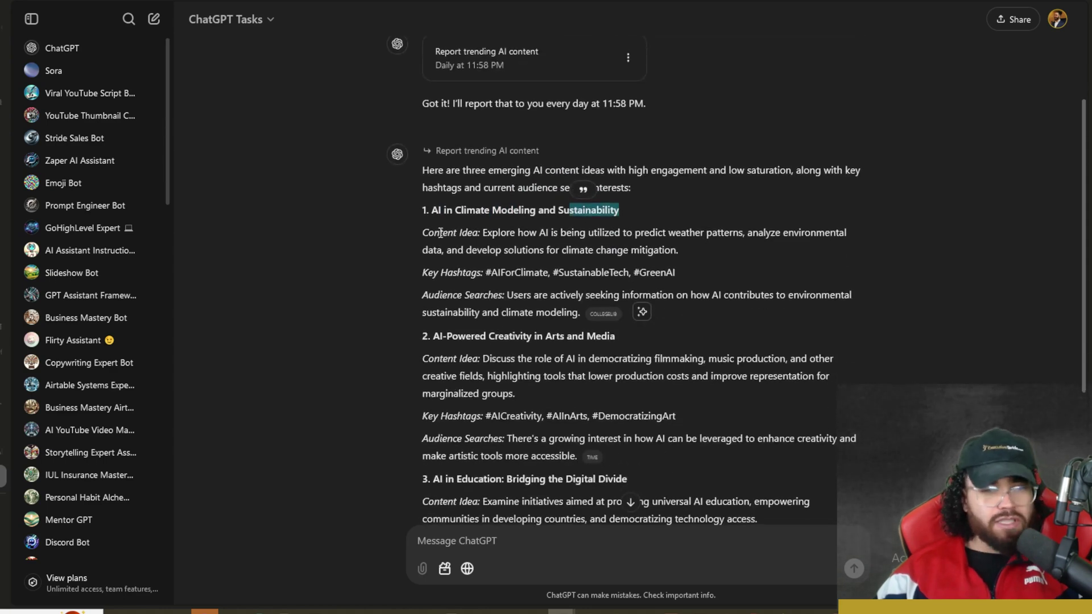
left_click_drag(439, 233, 476, 234)
left_click(643, 307)
scroll(642, 307, "down", 1)
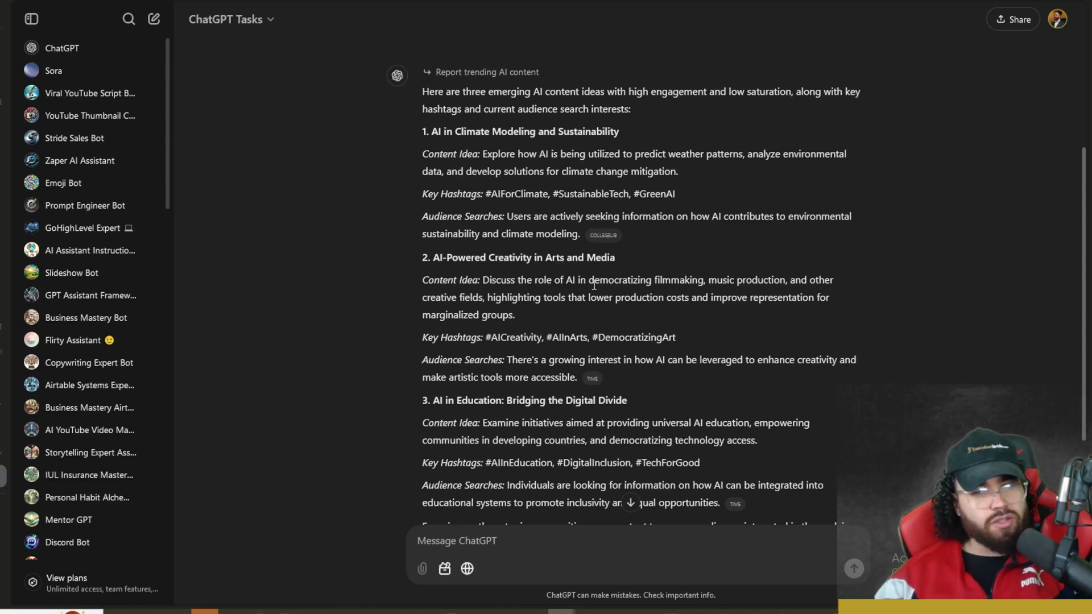
left_click_drag(439, 256, 612, 260)
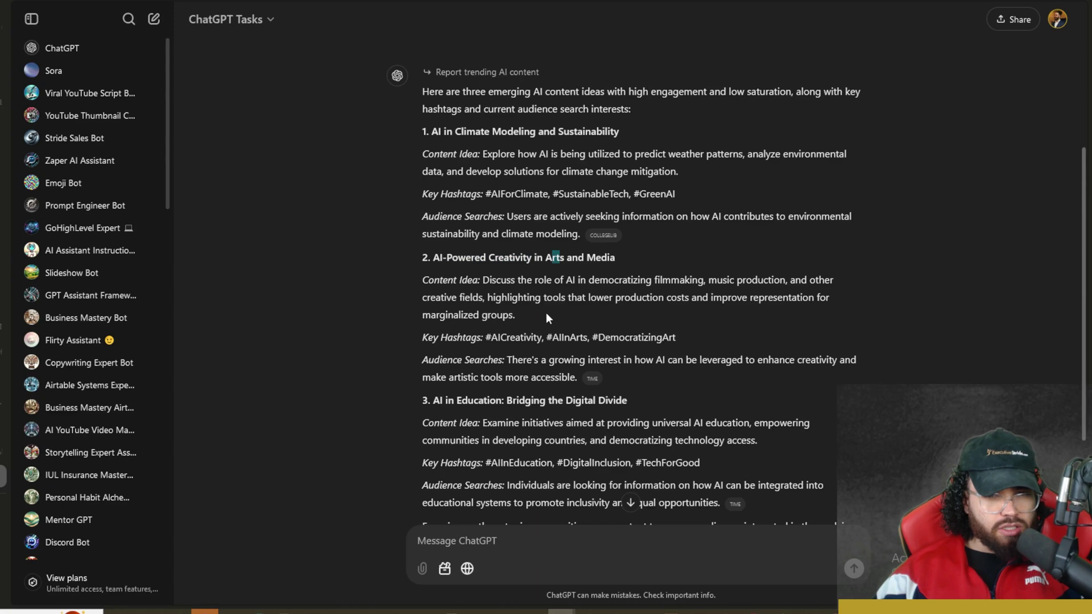
scroll(546, 318, "down", 2)
left_click_drag(487, 259, 606, 260)
left_click_drag(460, 321, 614, 323)
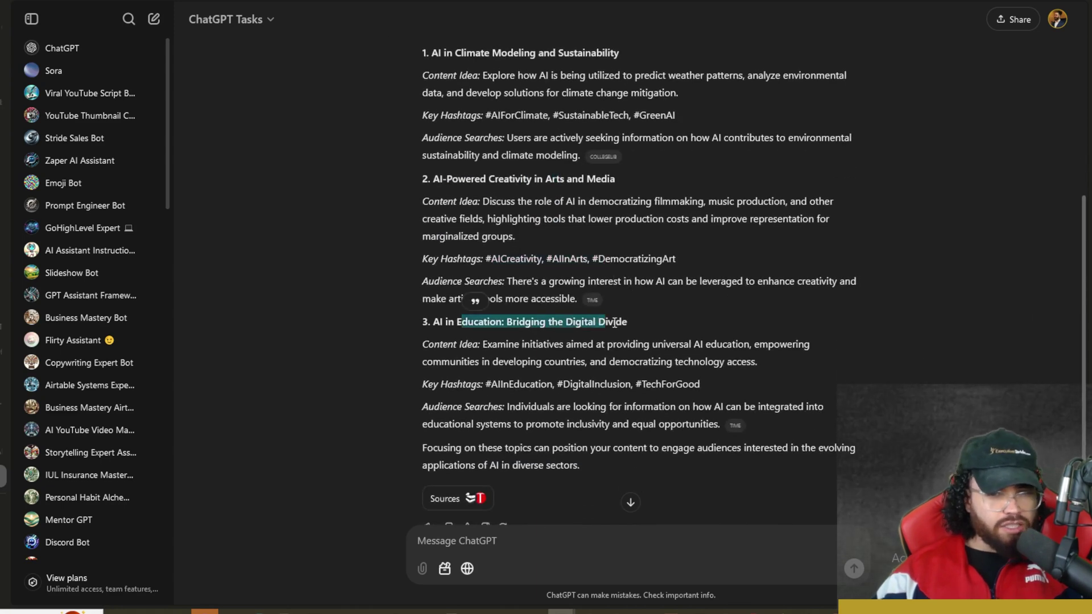
double_click(458, 349)
left_click_drag(520, 345, 751, 345)
left_click(651, 344)
left_click_drag(498, 384, 681, 383)
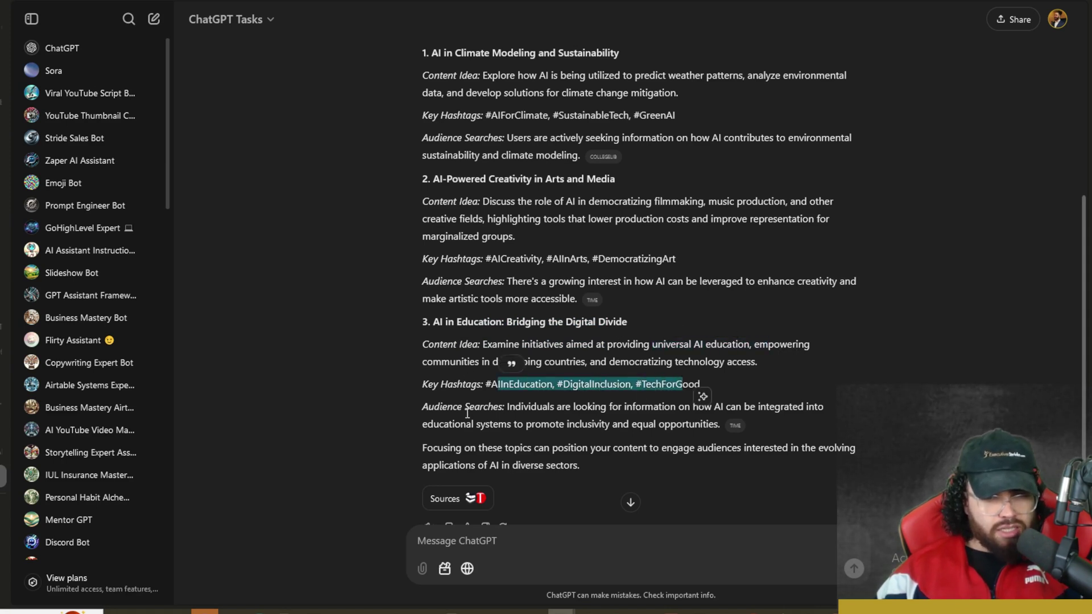
left_click(592, 337)
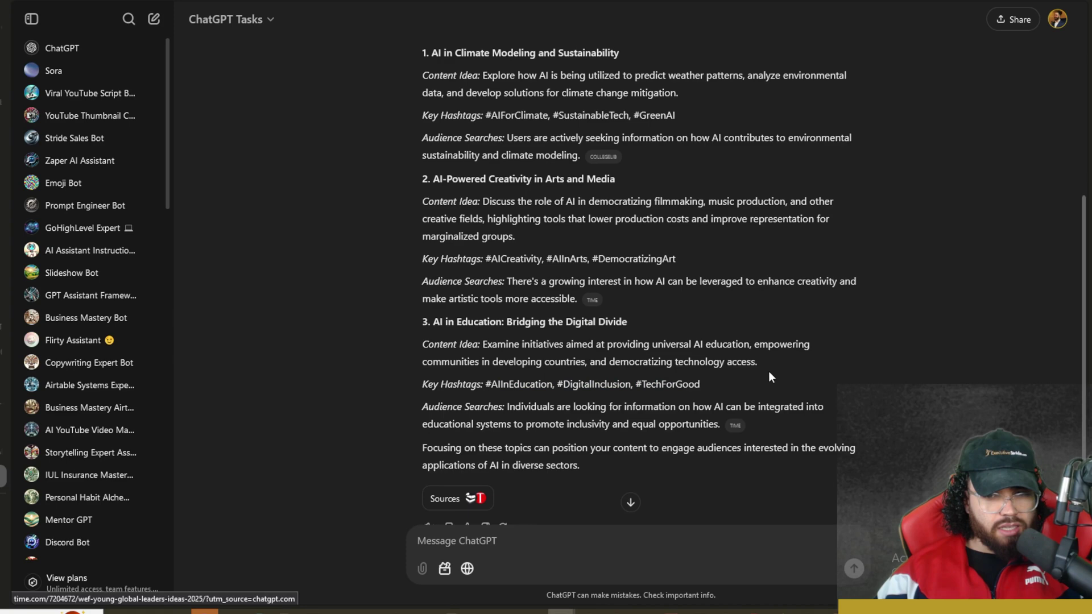
left_click_drag(486, 407, 719, 424)
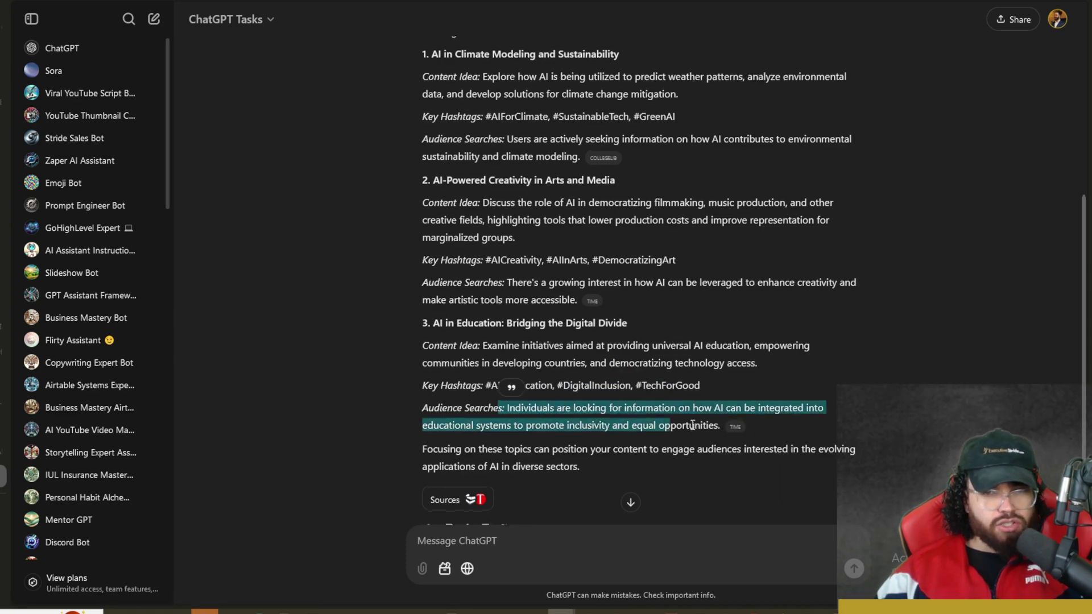
scroll(626, 341, "up", 5)
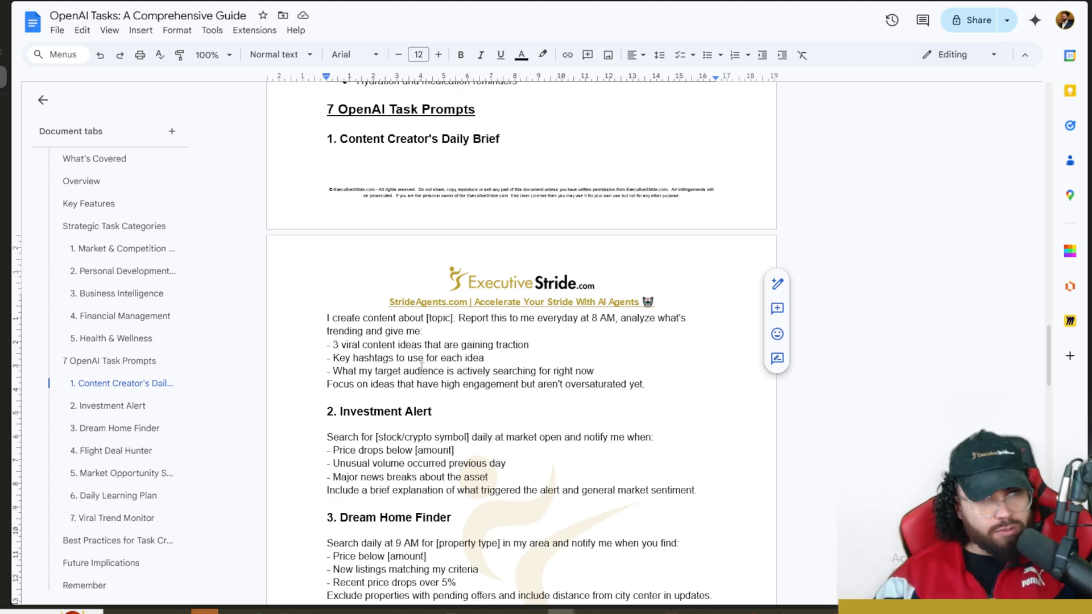
Walk through the Investment Alert prompt's conditions, adding a colon after 'and'.
scroll(422, 391, "down", 2)
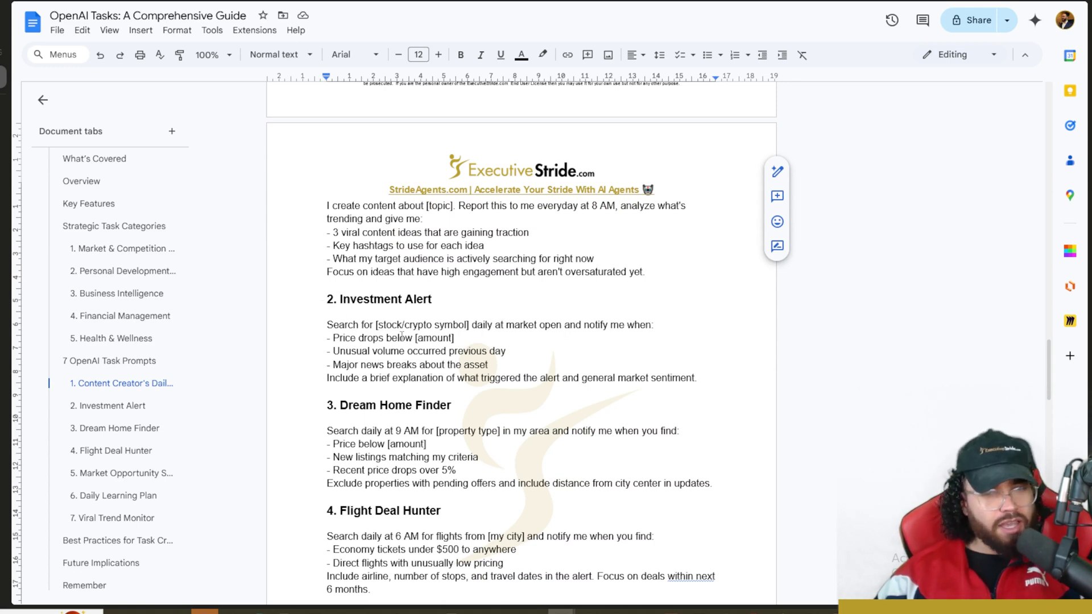
left_click_drag(353, 325, 419, 325)
scroll(434, 265, "down", 1)
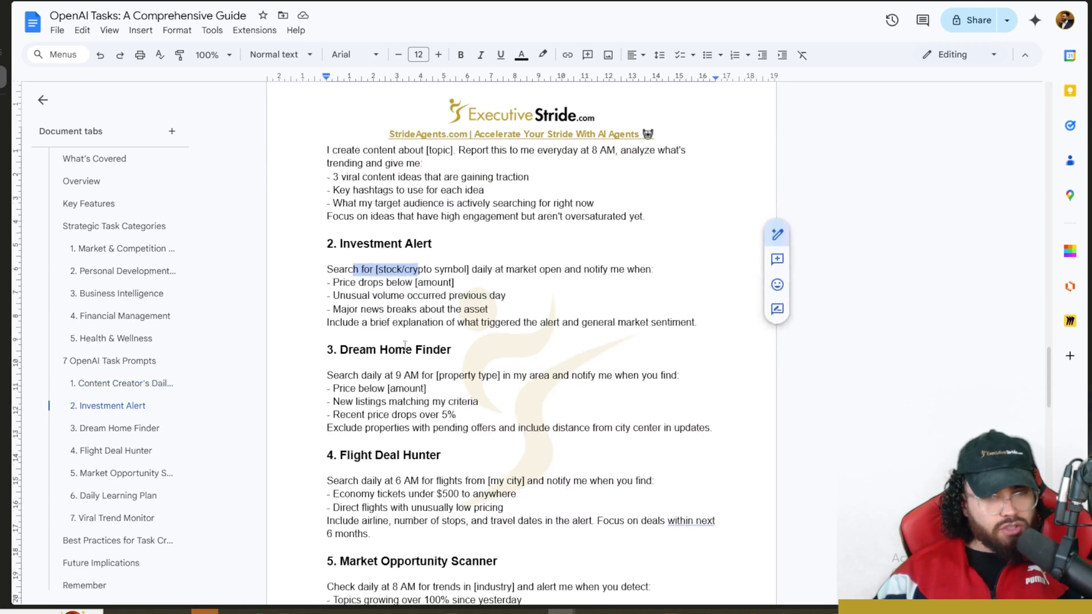
left_click(434, 264)
left_click_drag(483, 268, 519, 269)
left_click(565, 271)
left_click(582, 268)
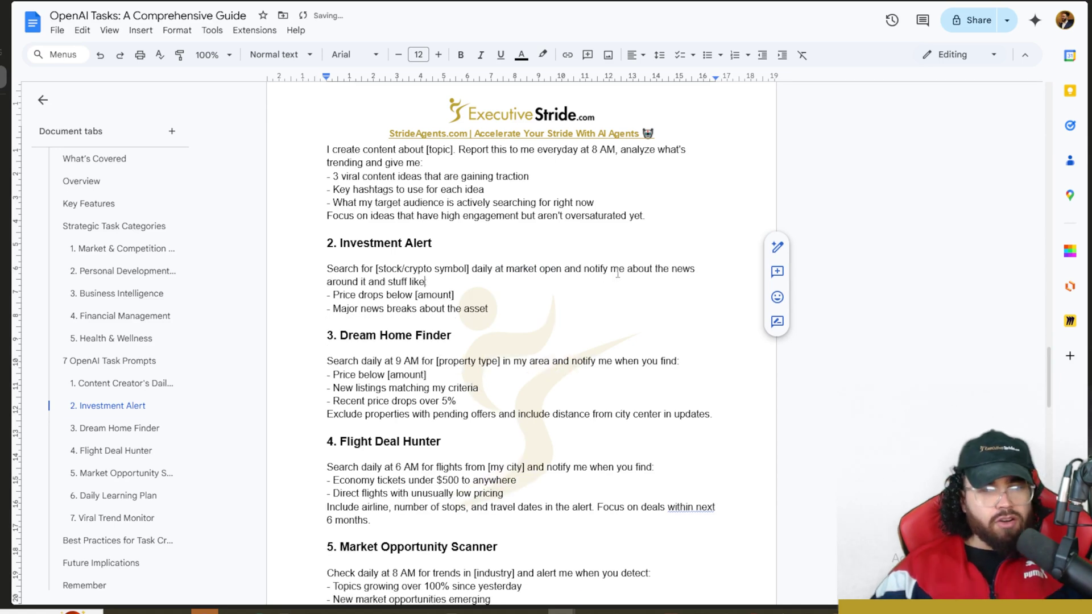
type(":")
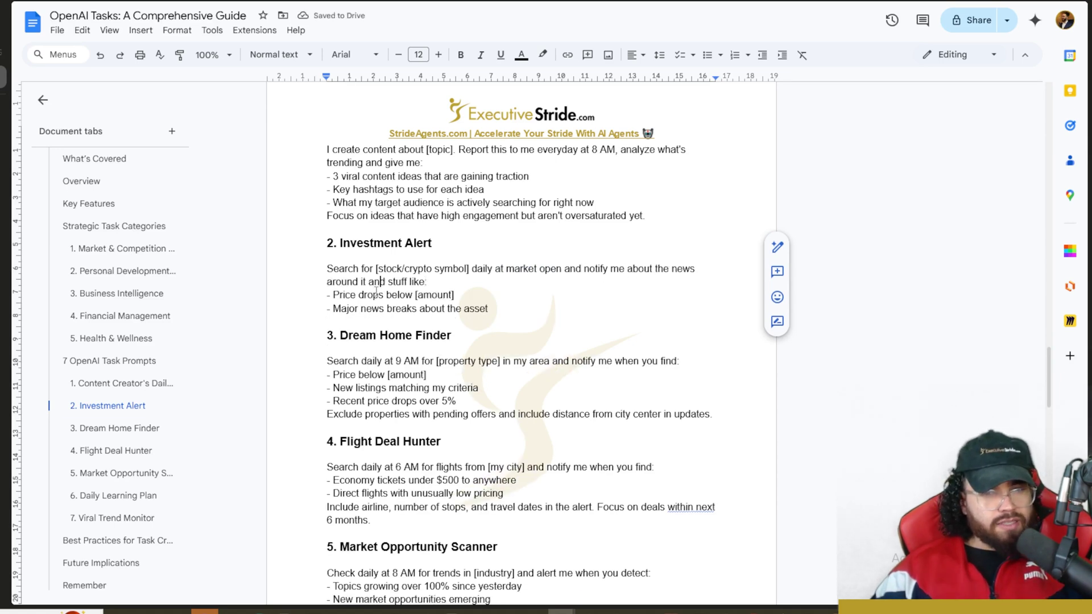
left_click(358, 296)
left_click_drag(365, 299, 433, 298)
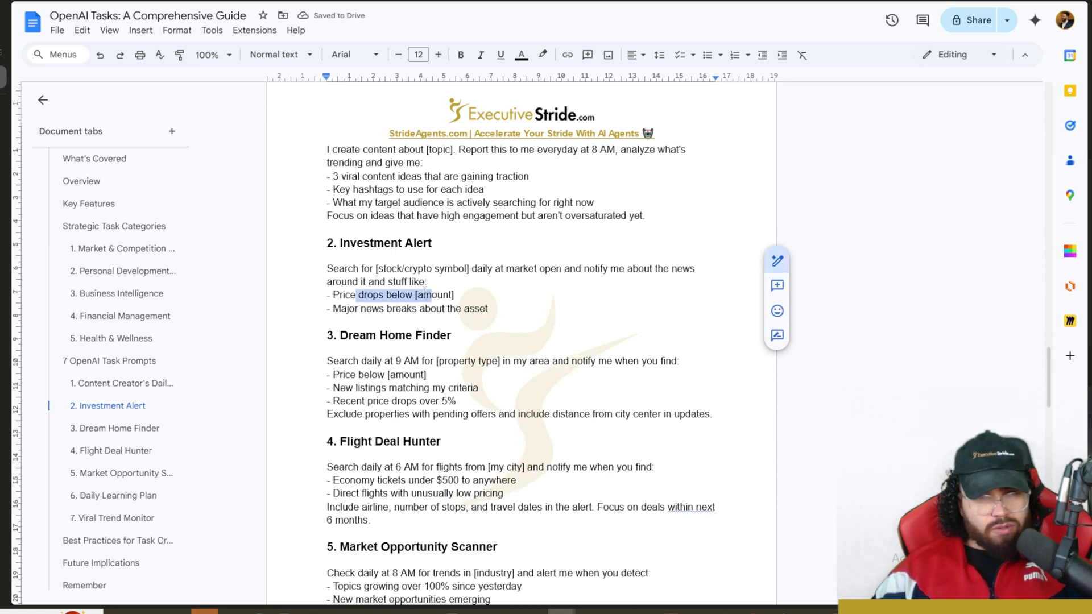
left_click_drag(349, 311, 428, 312)
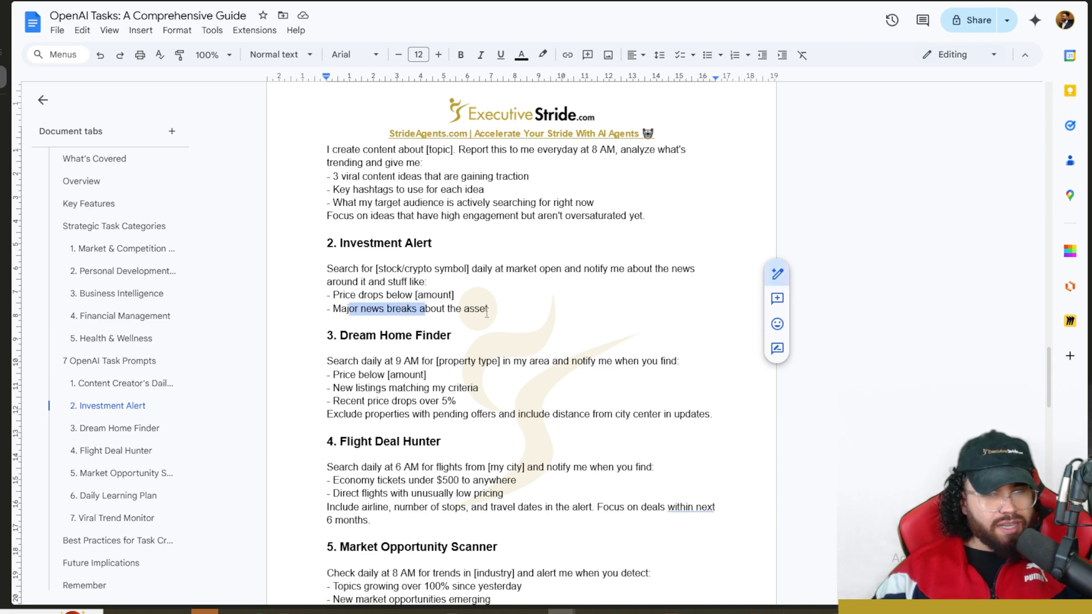
Highlight the Dream Home Finder prompt's [property type], Price below [amount] and distance conditions.
scroll(448, 318, "down", 1)
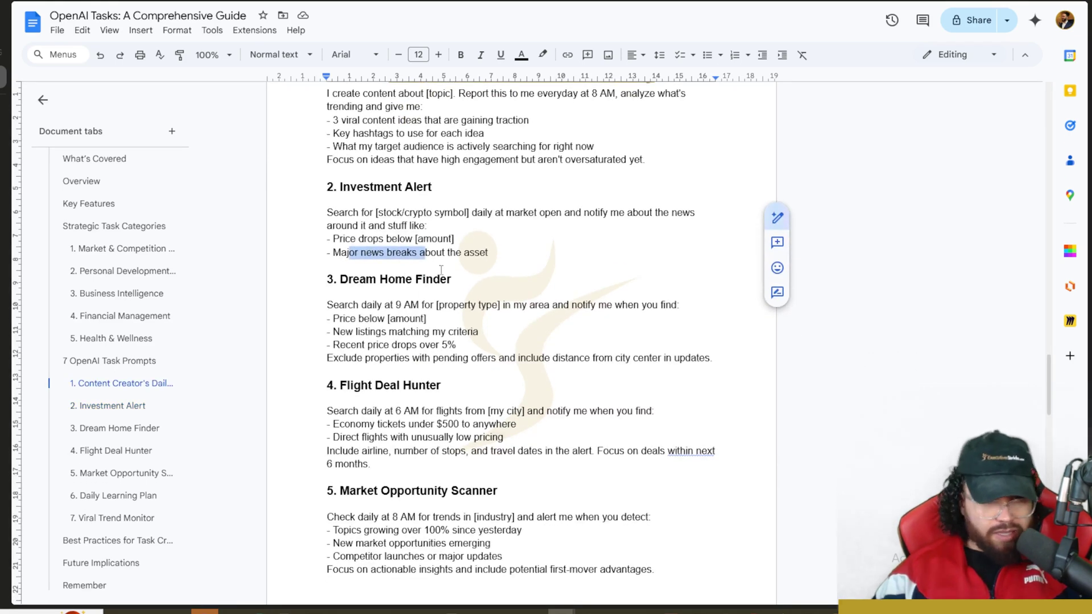
left_click_drag(364, 238, 397, 238)
scroll(472, 303, "down", 1)
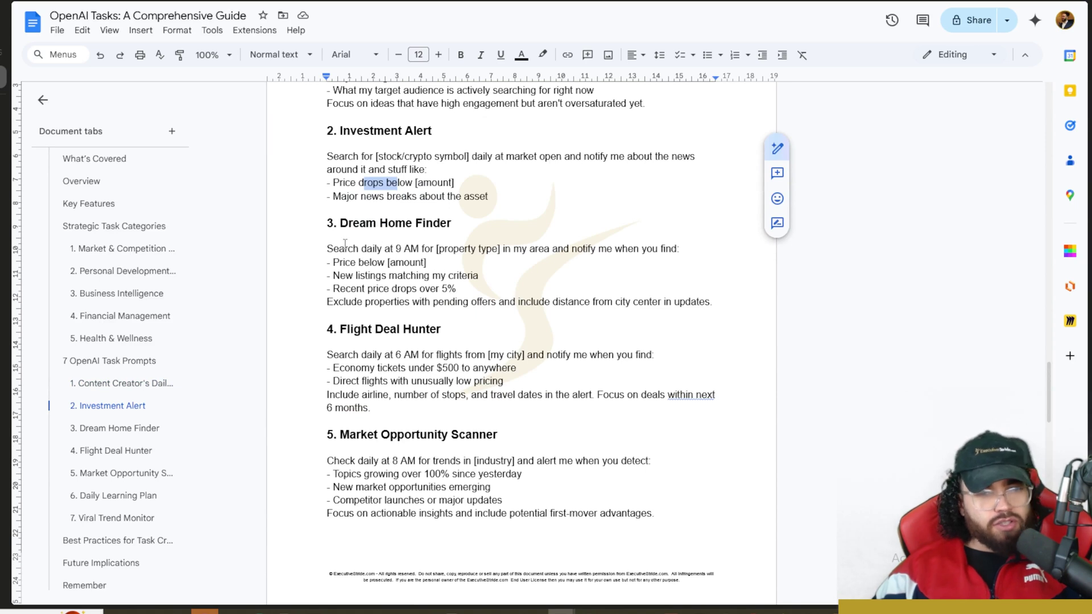
left_click(345, 246)
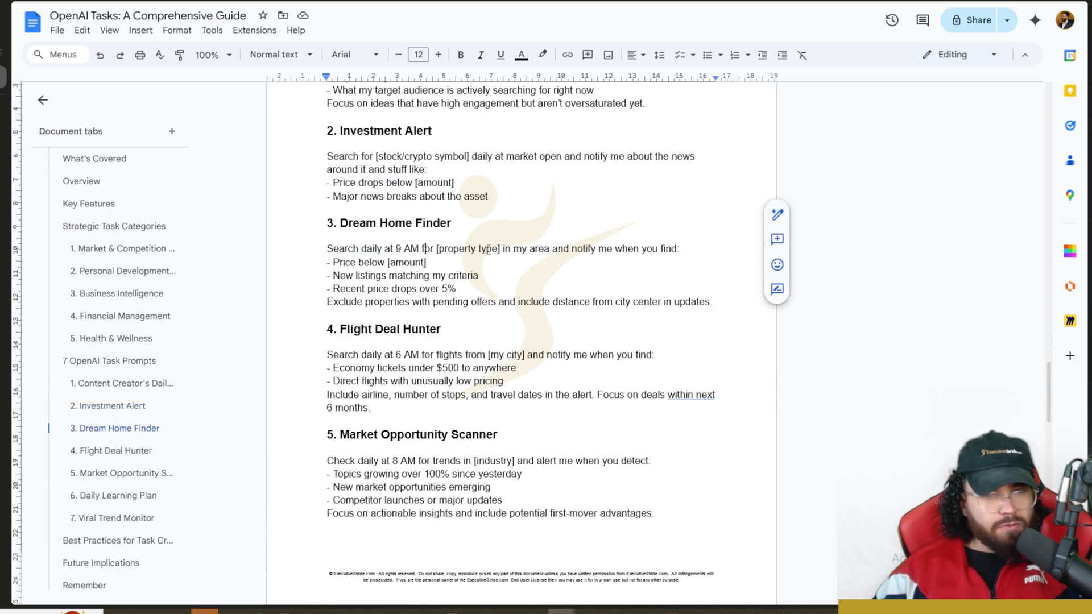
left_click_drag(488, 248, 528, 249)
left_click(569, 248)
left_click_drag(598, 248, 614, 248)
left_click_drag(357, 262, 484, 307)
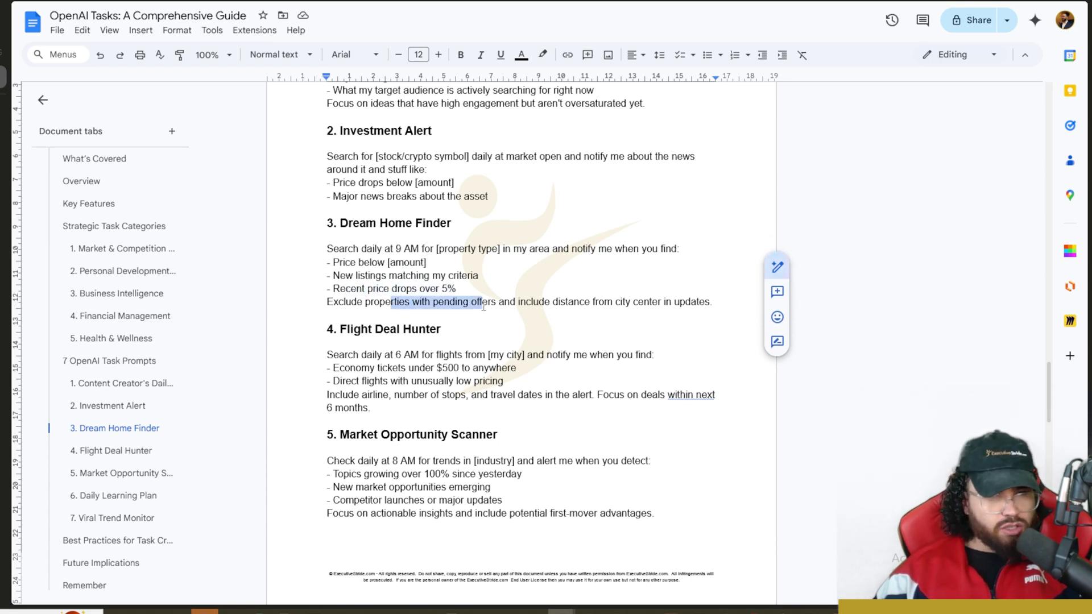
left_click(553, 308)
left_click_drag(619, 306, 669, 309)
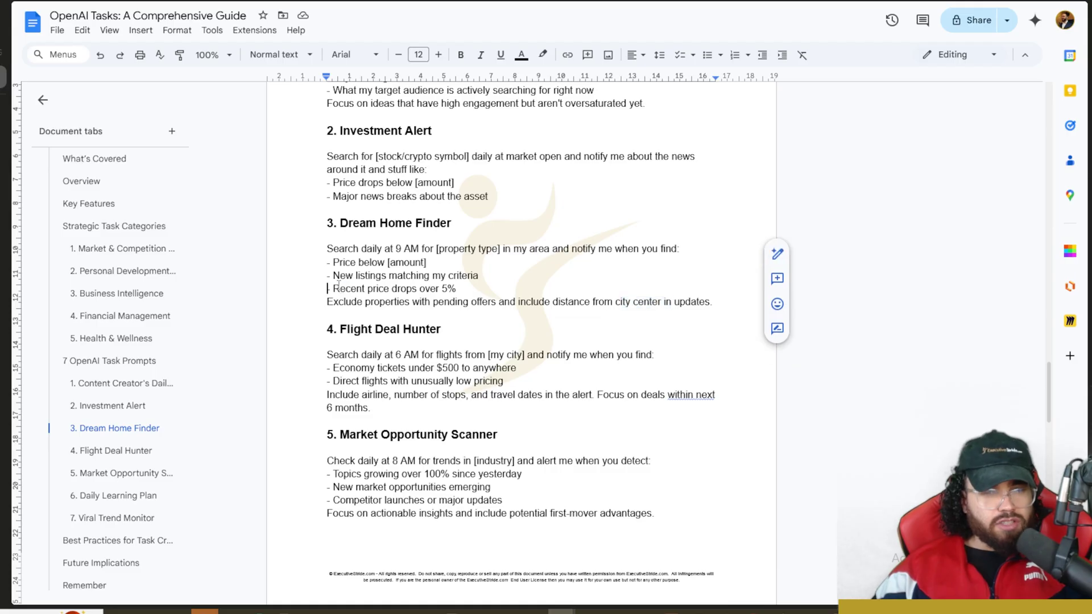
Select the Dream Home Finder prompt from its opening lines through Price below [amount].
left_click_drag(327, 283, 561, 301)
left_click_drag(329, 236, 686, 287)
left_click(743, 290)
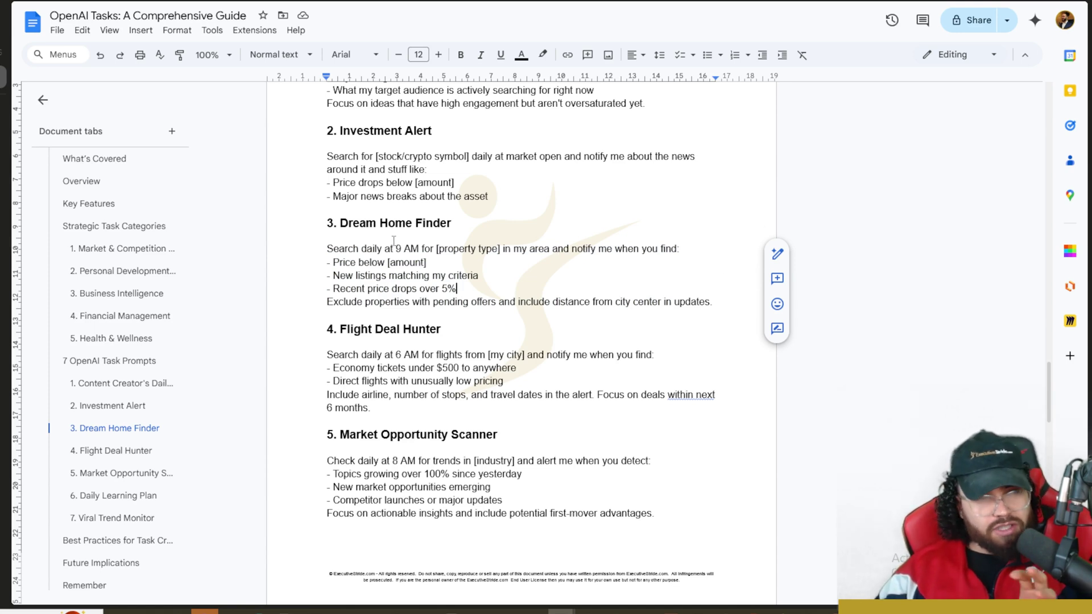
Highlight the Dream Home Finder heading and the flight prompt's [my city] and under-$500 conditions.
left_click_drag(345, 216, 484, 251)
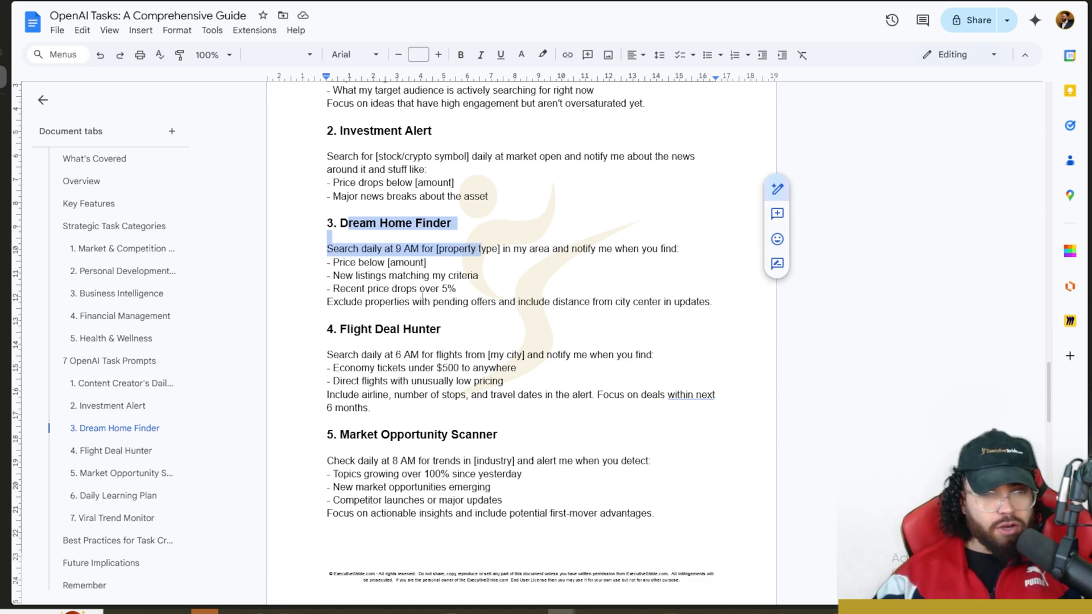
scroll(423, 294, "down", 2)
left_click_drag(327, 217, 432, 232)
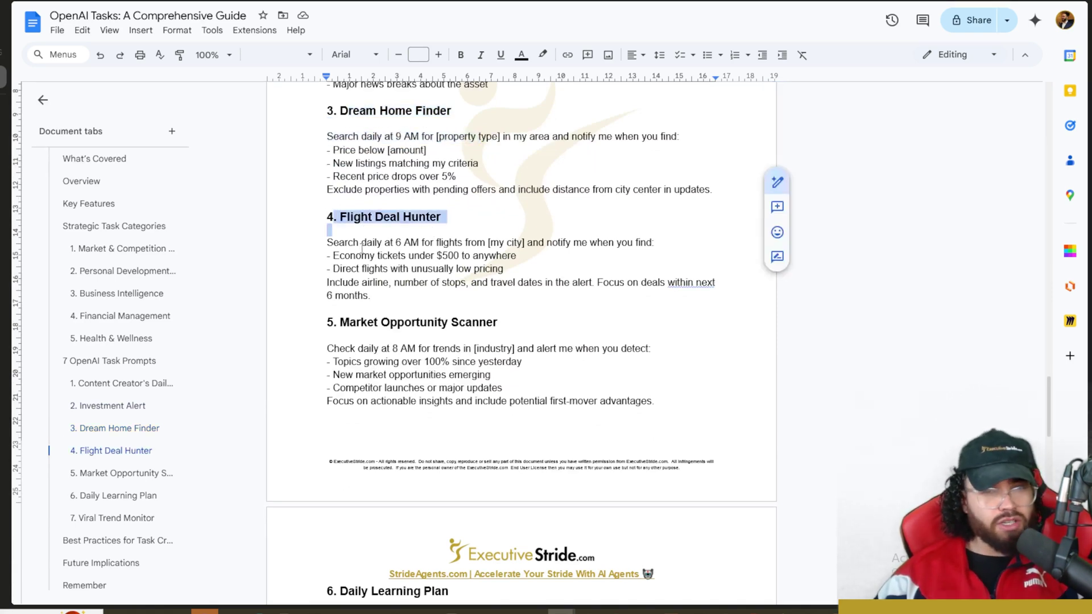
left_click_drag(361, 248, 574, 245)
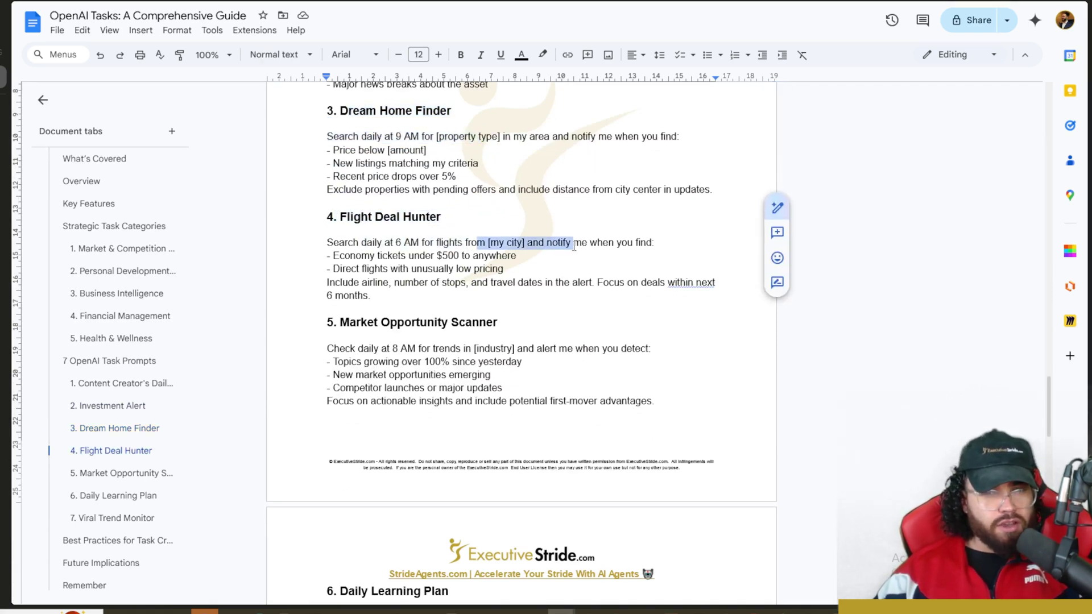
left_click_drag(327, 257, 442, 264)
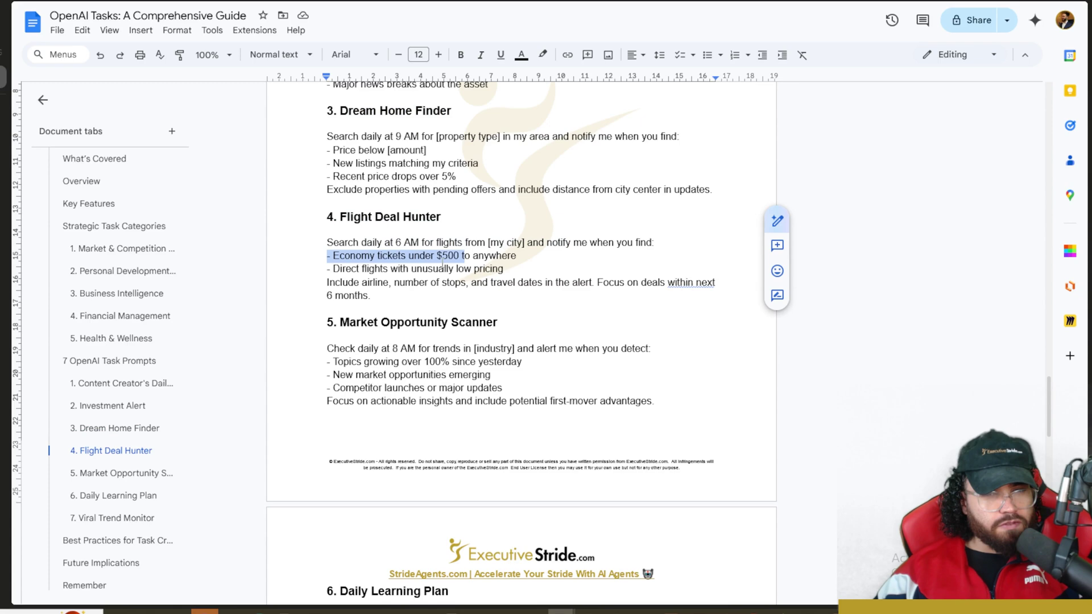
left_click(328, 258)
left_click_drag(346, 268, 572, 313)
Highlight the Topics growing over 100%, Competitor launches and actionable insights lines.
scroll(414, 318, "down", 1)
scroll(413, 317, "down", 3)
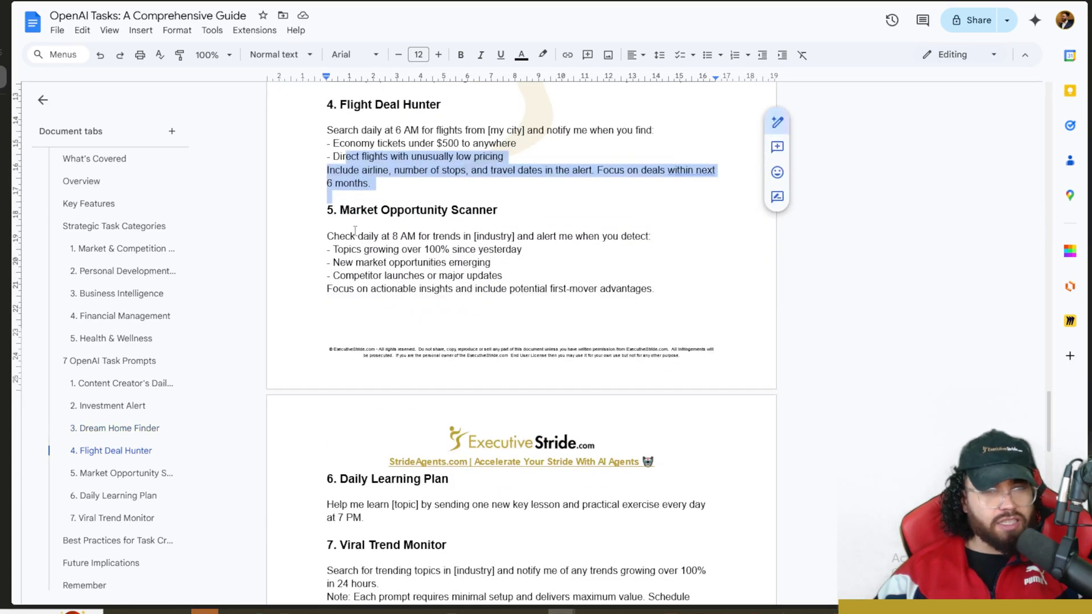
left_click_drag(354, 227, 641, 234)
left_click_drag(344, 249, 515, 250)
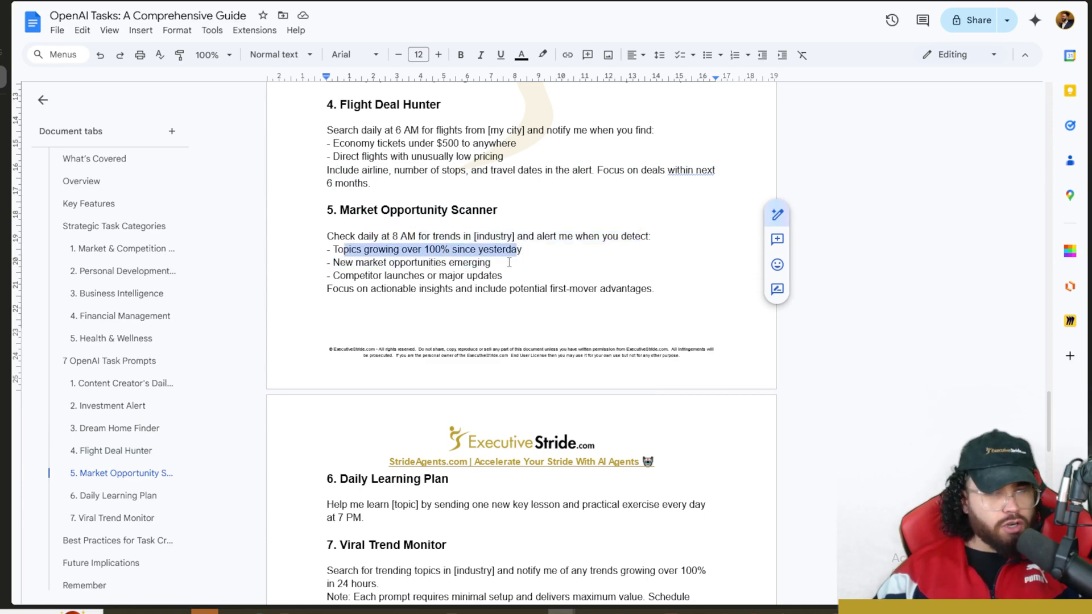
scroll(346, 233, "down", 2)
left_click_drag(346, 221, 523, 219)
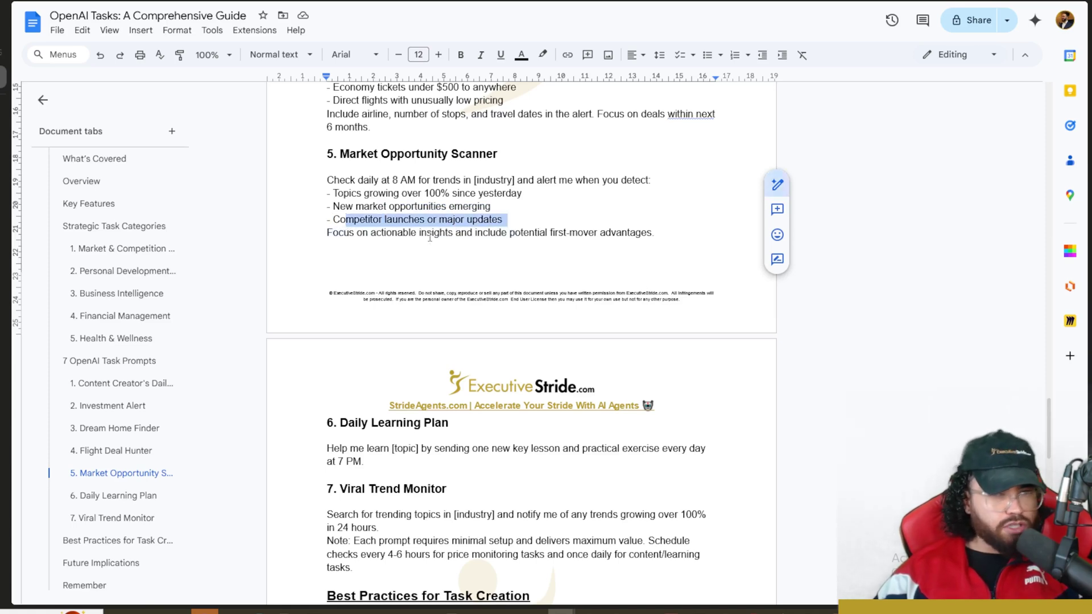
left_click_drag(370, 233, 535, 233)
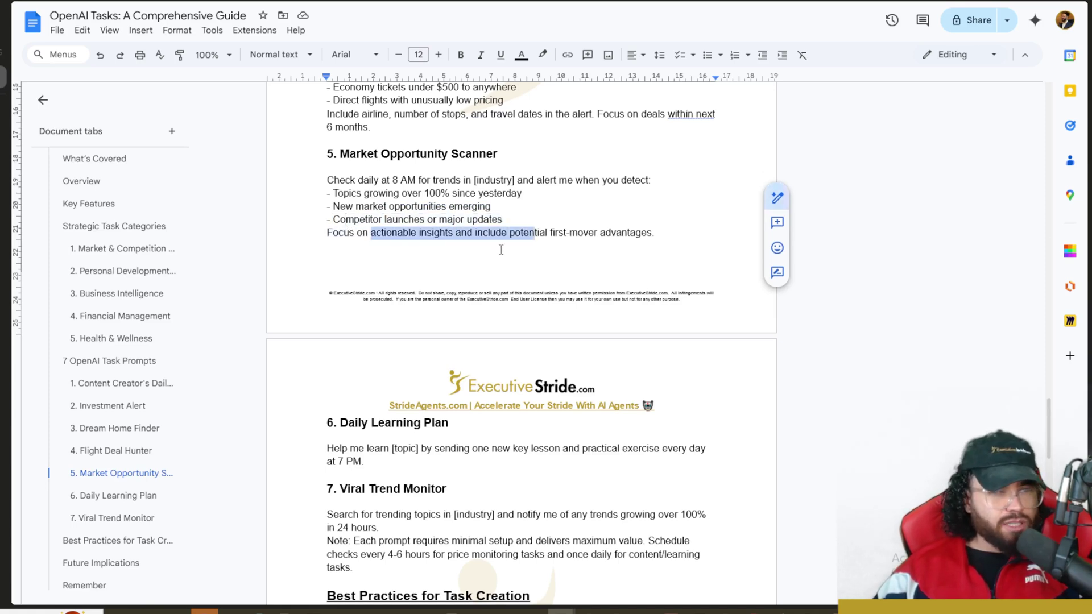
Highlight 'sending' and 'and practical' in the Daily Learning Plan prompt.
scroll(565, 224, "down", 1)
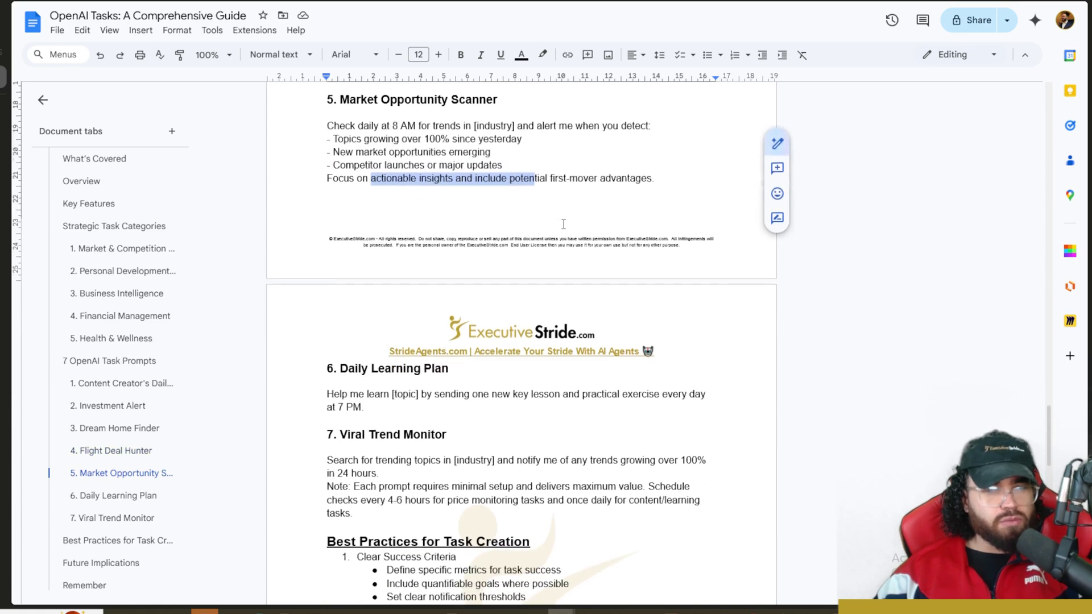
scroll(577, 224, "down", 3)
left_click_drag(355, 198, 510, 216)
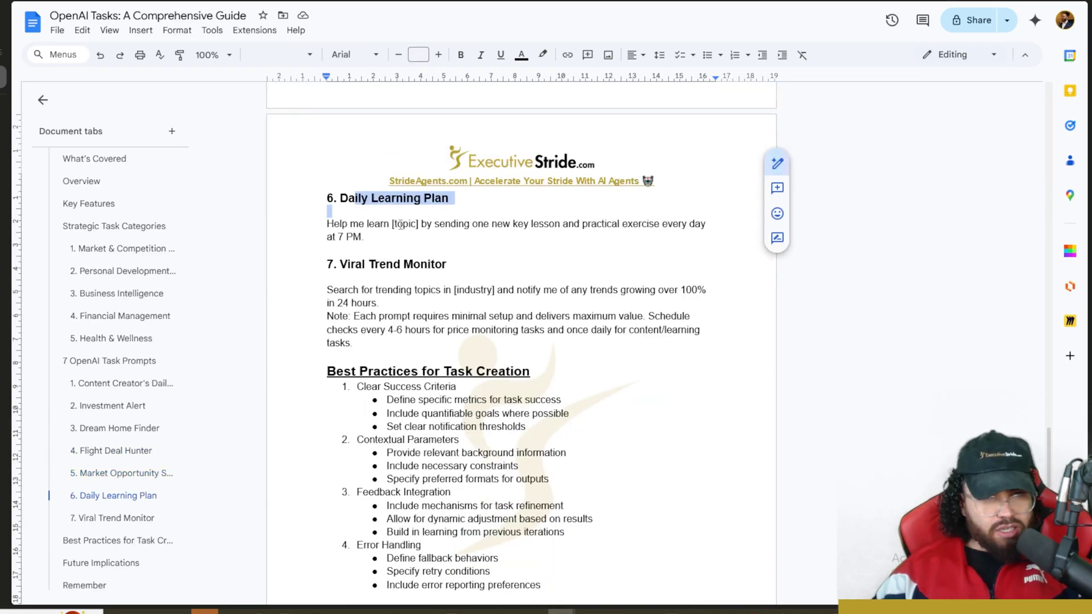
left_click(431, 224)
left_click_drag(435, 224, 469, 224)
left_click(513, 223)
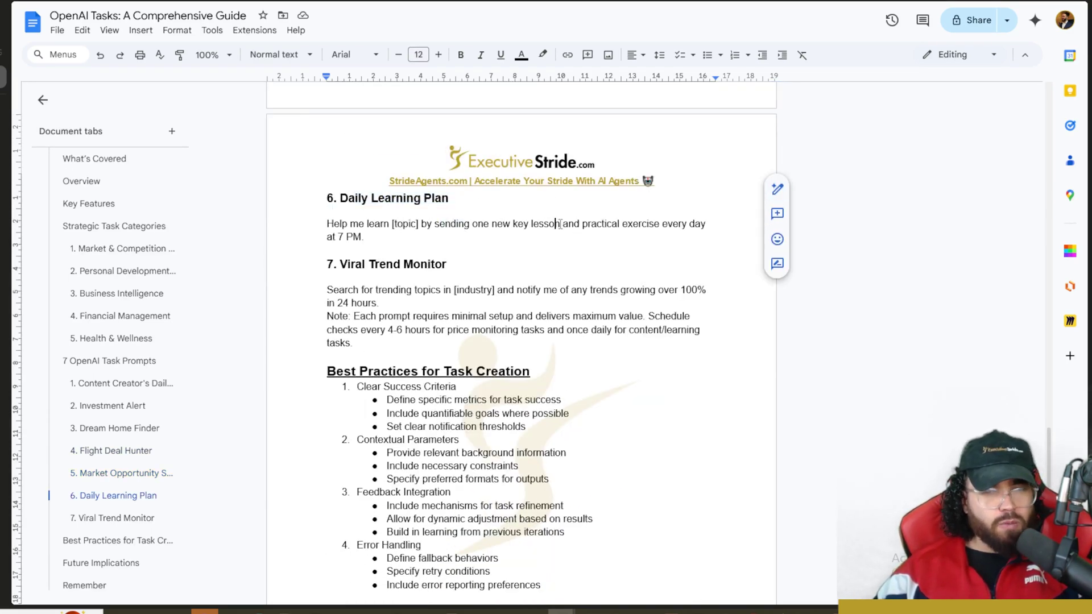
left_click_drag(560, 223, 618, 224)
left_click(633, 224)
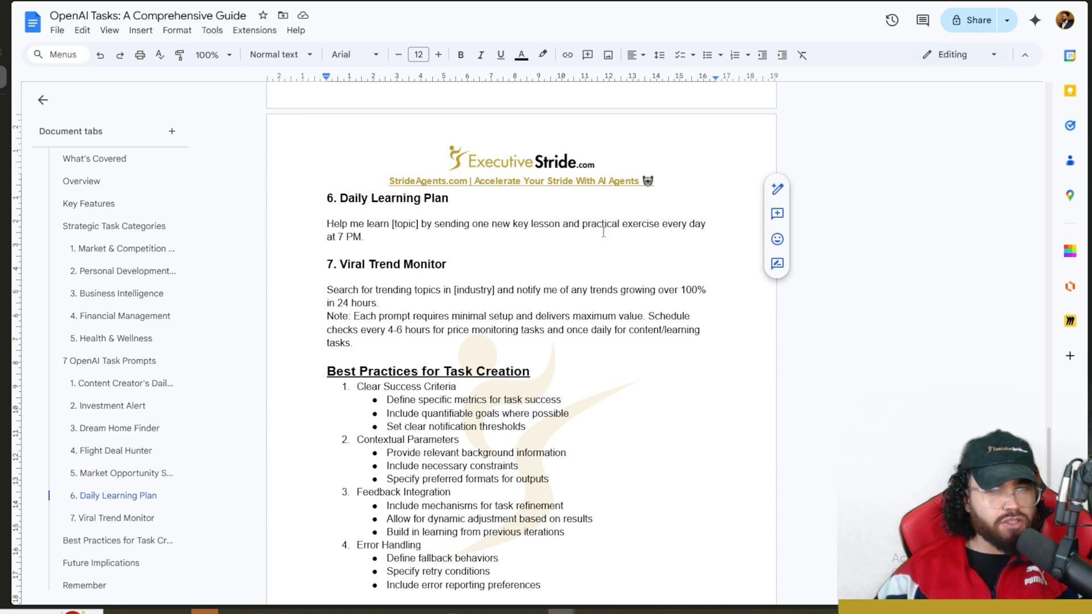
Shorten the Viral Trend Monitor prompt to end 'notify me of any trends growing fast'.
scroll(407, 239, "down", 1)
double_click(419, 222)
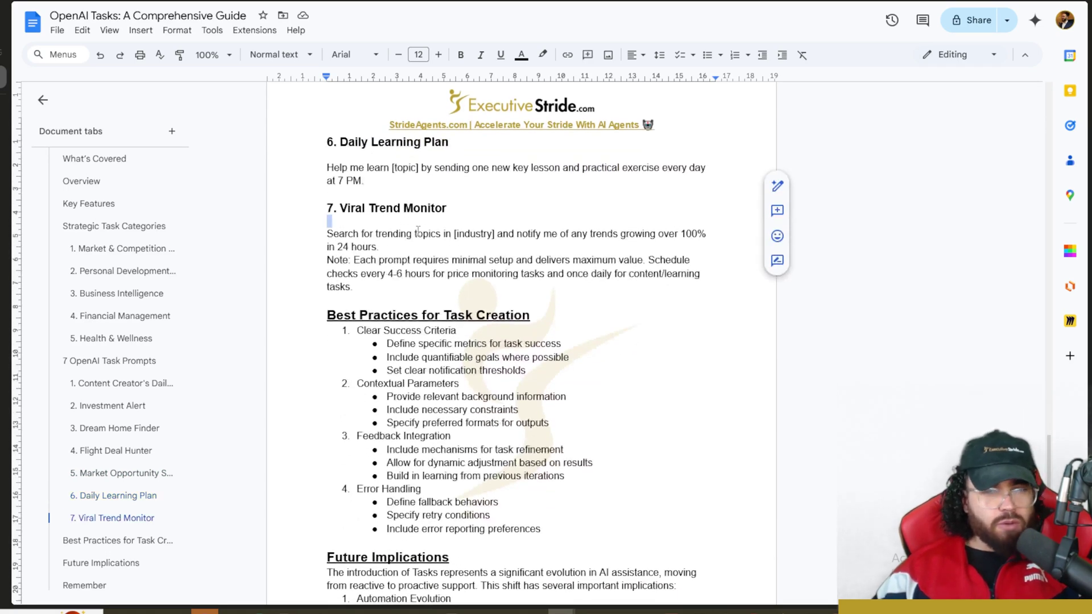
left_click_drag(375, 246, 620, 238)
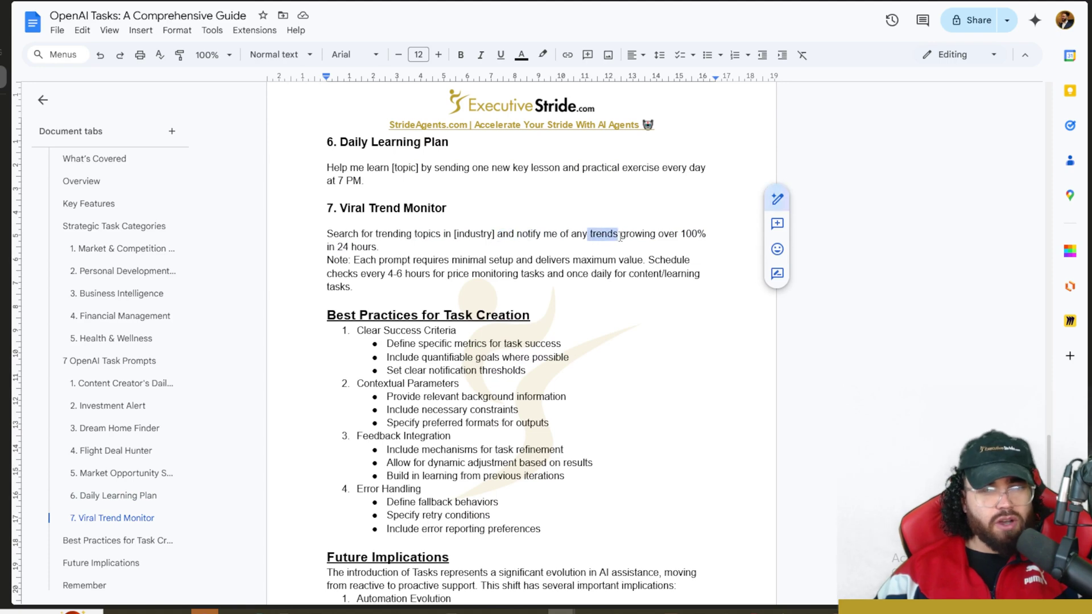
key("ctrl+z")
key("ctrl+z")
key("ctrl+z")
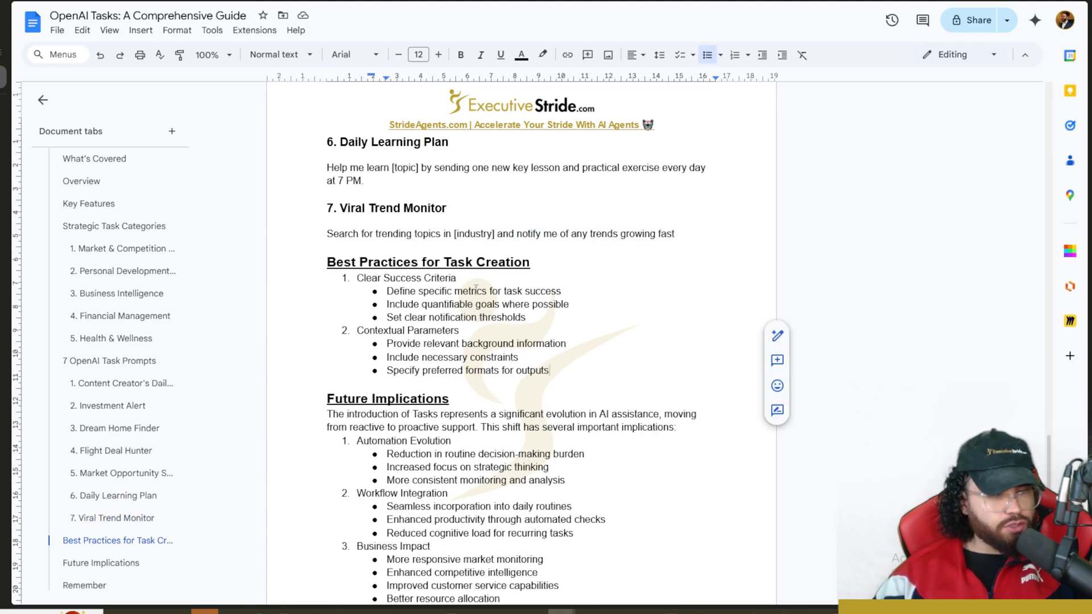
Highlight the Success Criteria and Contextual Parameters best practices.
left_click_drag(384, 278, 456, 286)
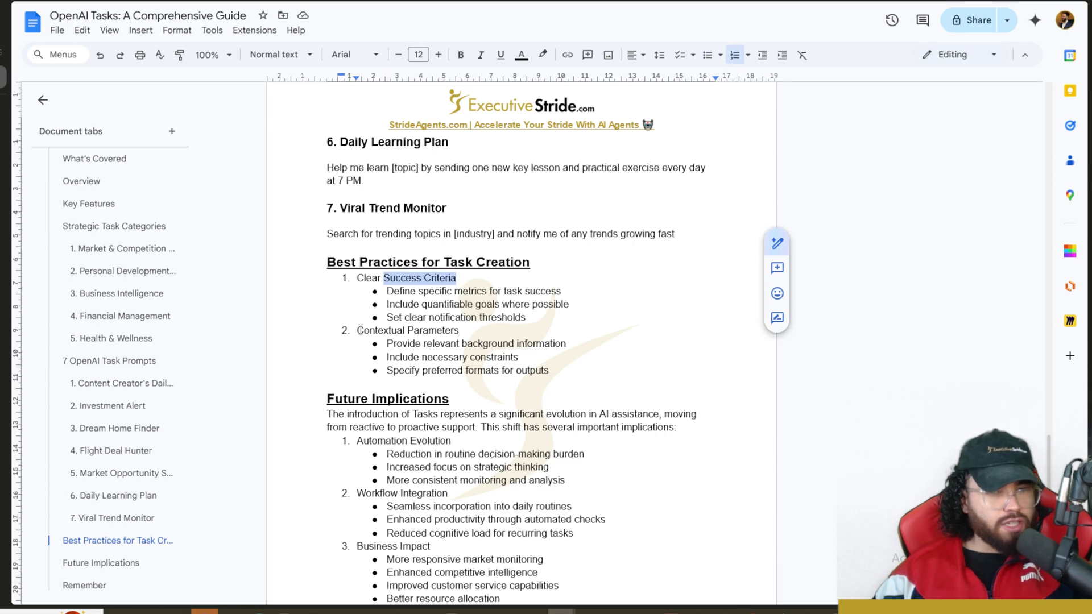
left_click_drag(360, 330, 447, 334)
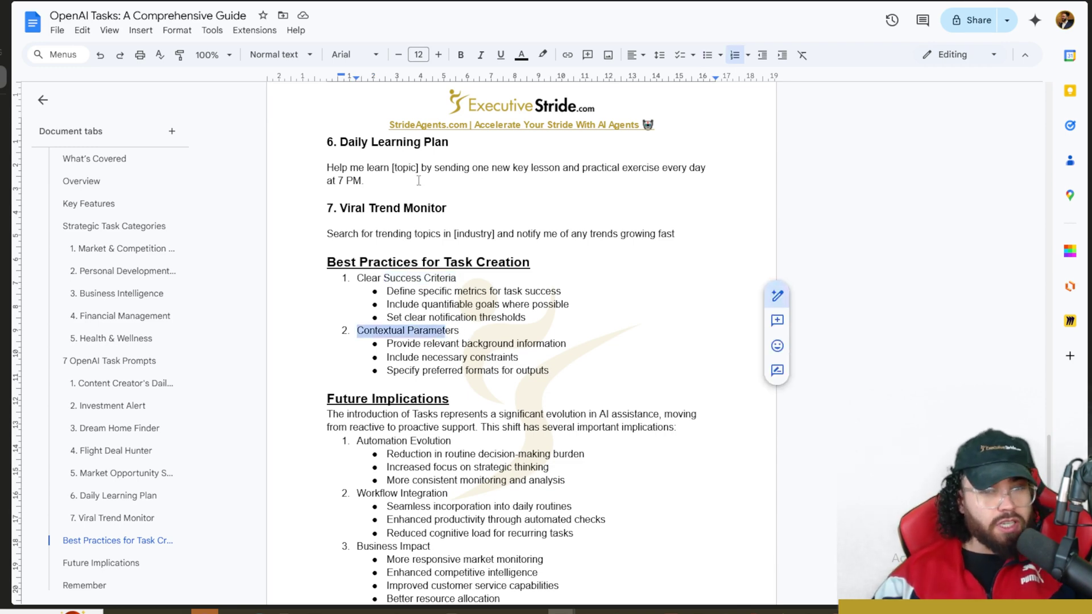
scroll(476, 249, "up", 7)
scroll(476, 249, "up", 3)
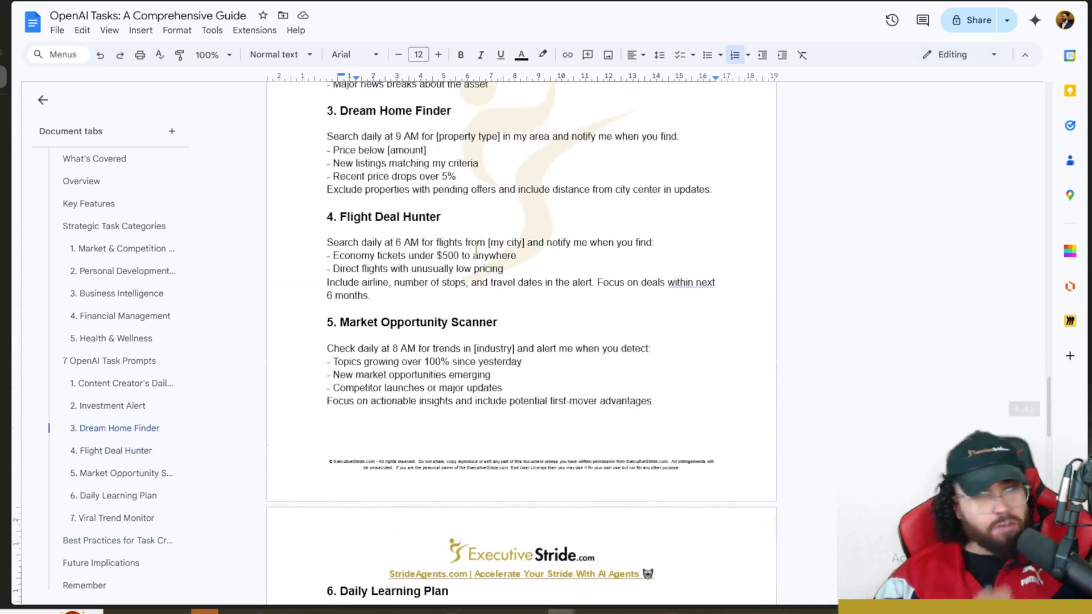
scroll(466, 261, "down", 11)
scroll(462, 271, "down", 5)
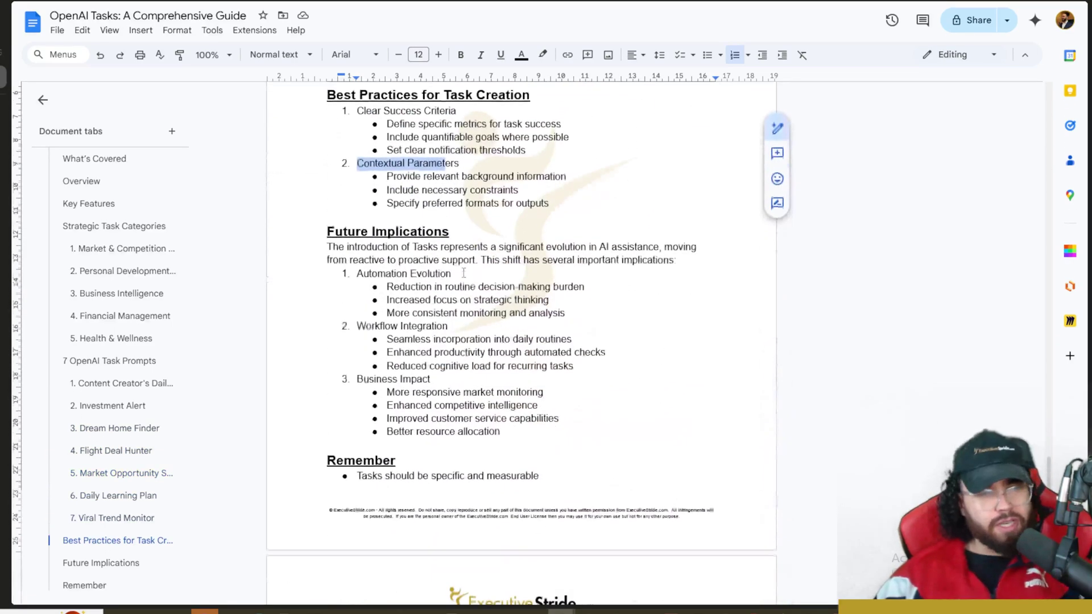
Highlight the Automation Evolution, Workflow Integration and Business Impact implications.
left_click_drag(328, 133, 450, 148)
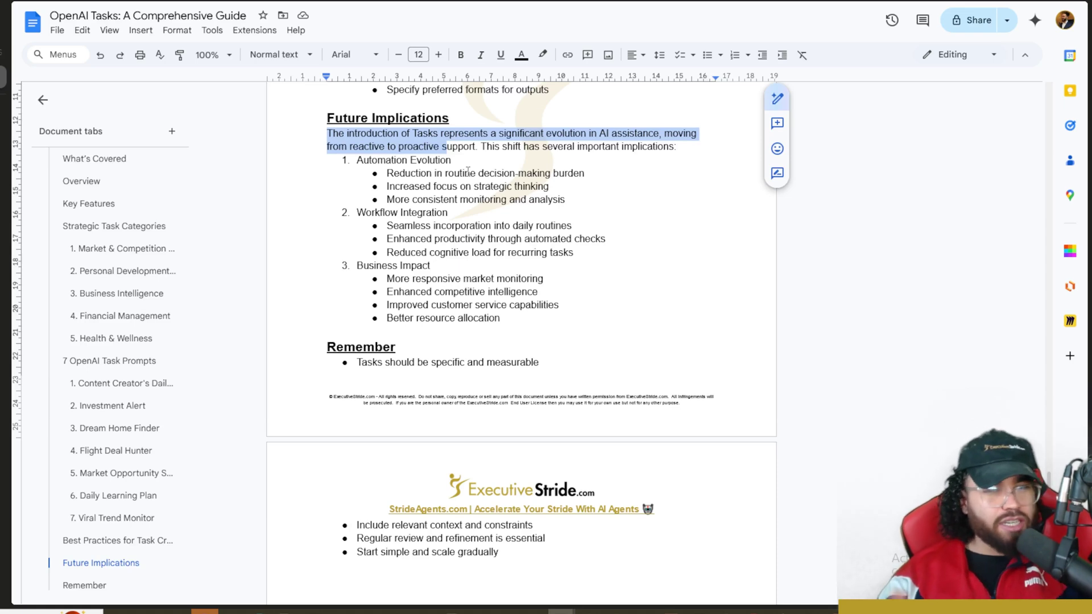
left_click_drag(417, 160, 456, 159)
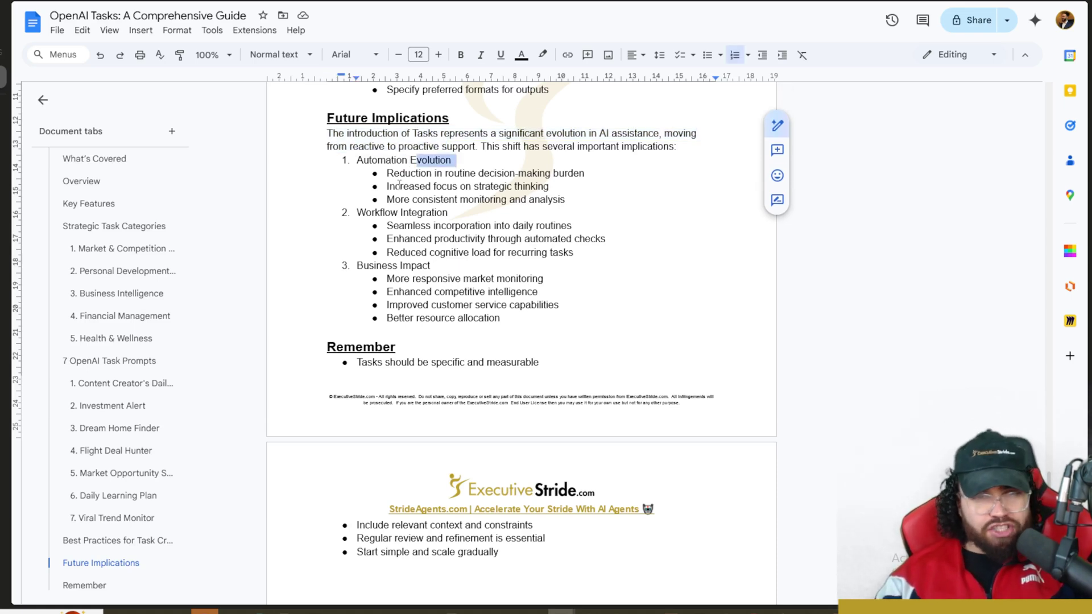
left_click_drag(364, 215, 459, 220)
left_click_drag(364, 266, 471, 270)
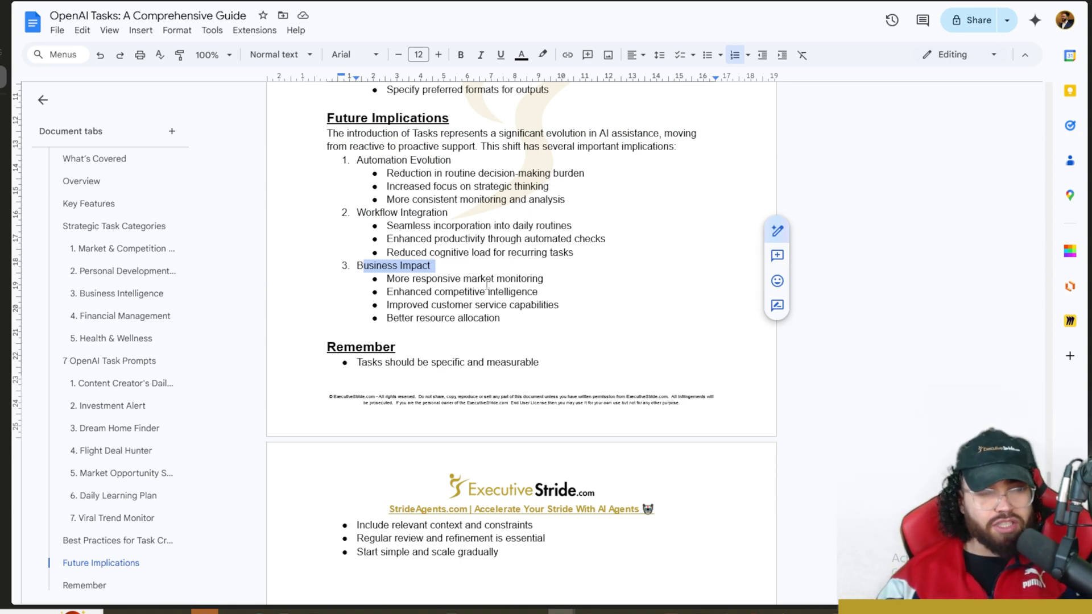
Delete the 'Regular review and refinement is essential' bullet under Remember.
scroll(432, 317, "down", 1)
left_click_drag(377, 307, 498, 308)
scroll(489, 316, "down", 1)
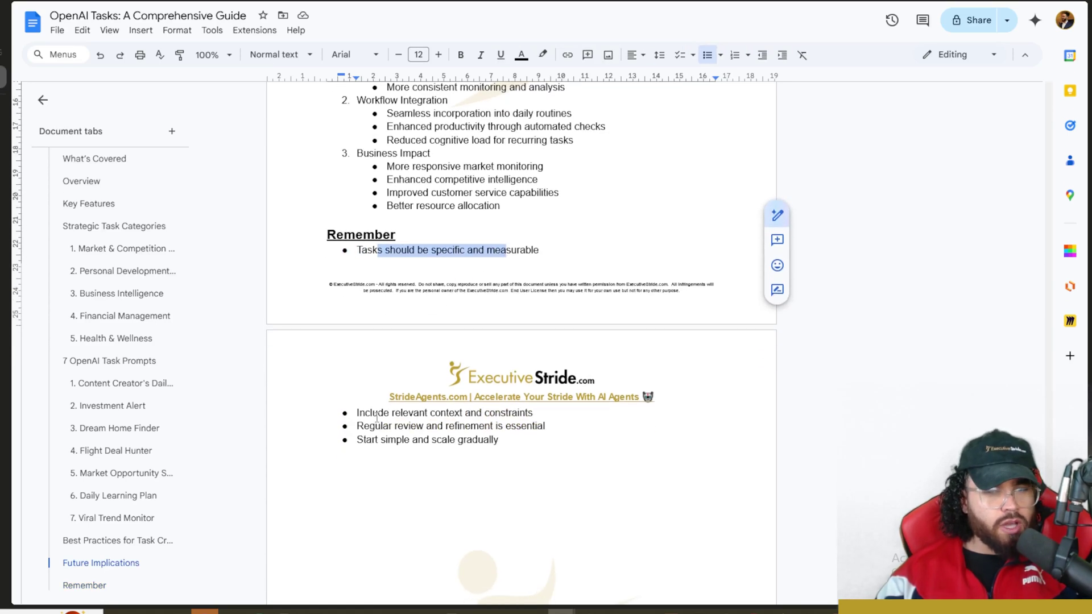
left_click_drag(377, 413, 533, 414)
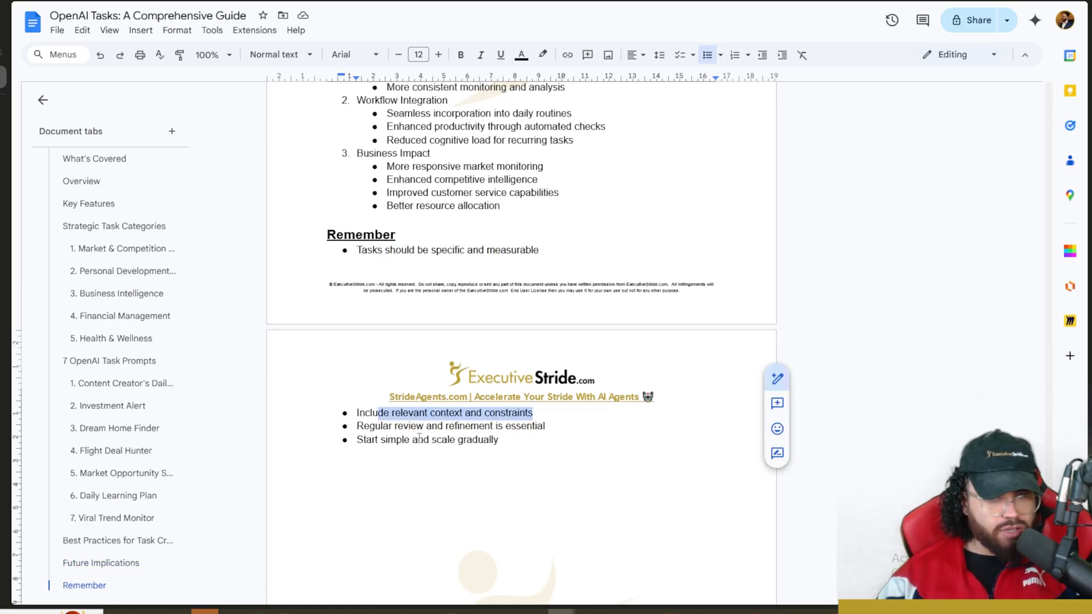
triple_click(419, 426)
key("BackSpace")
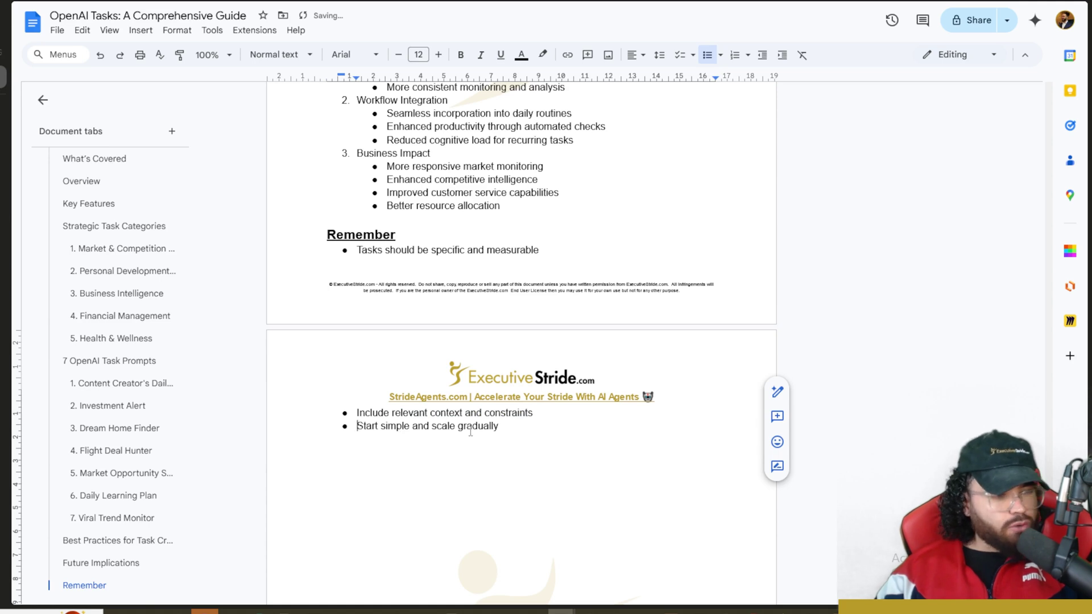